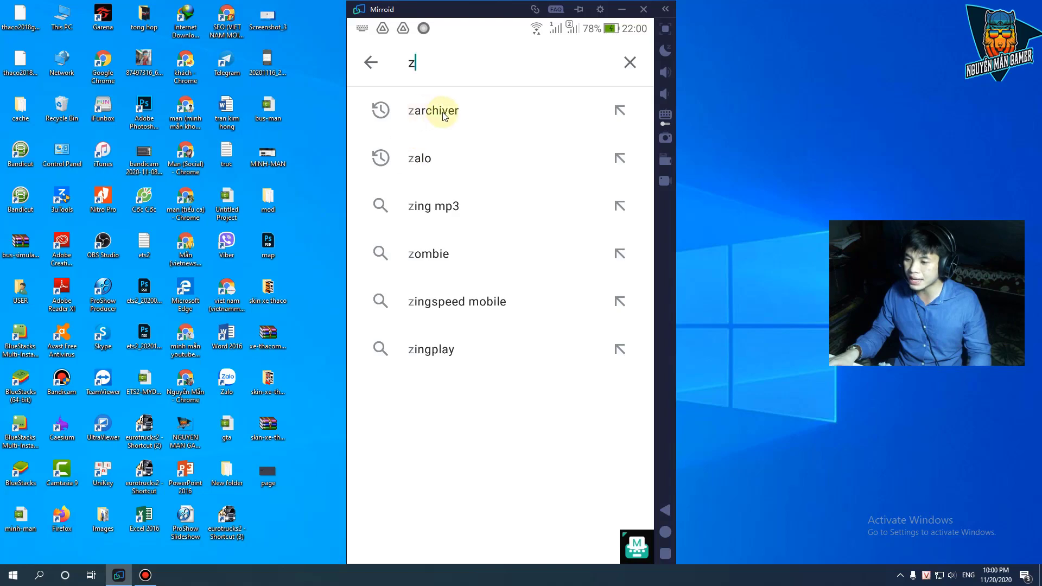
# Step: Look up zarchiver in the app store, and return to the phone's home screen
pyautogui.click(451, 110)
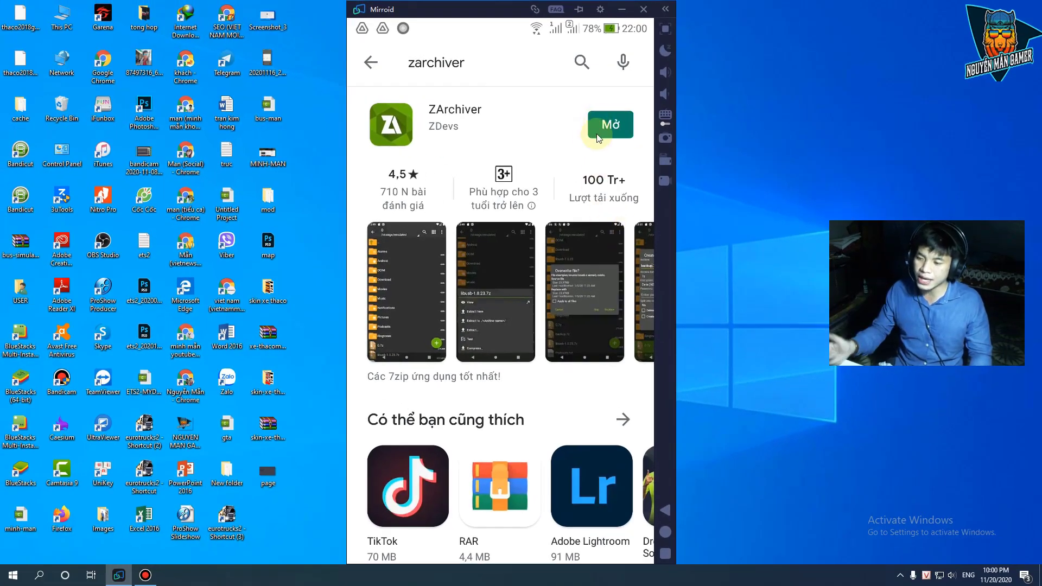
pyautogui.click(666, 536)
pyautogui.click(571, 326)
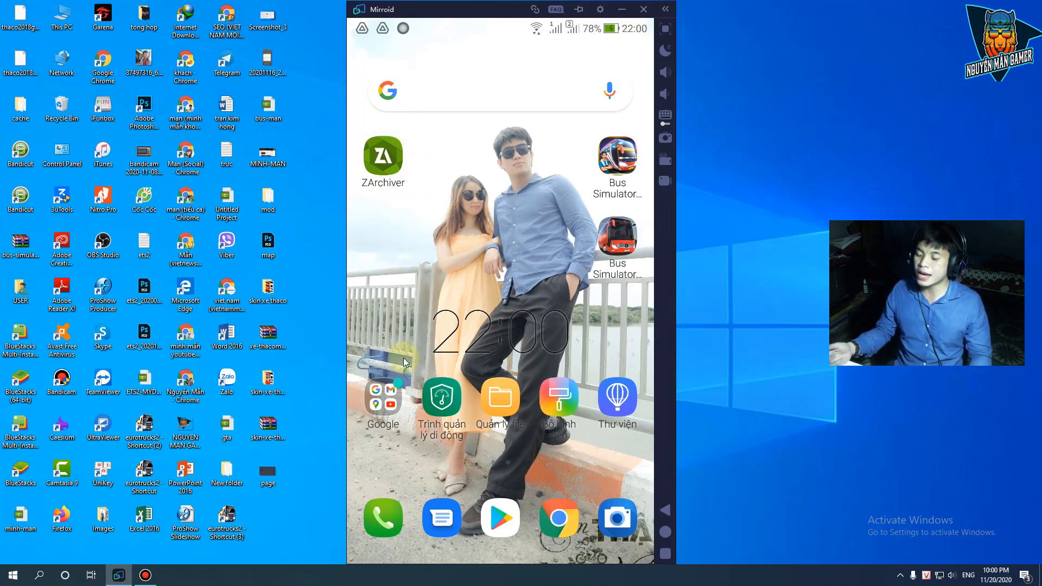
# Step: Switch to YouTube and search for "nguyễn mẫn gamer"
pyautogui.click(389, 410)
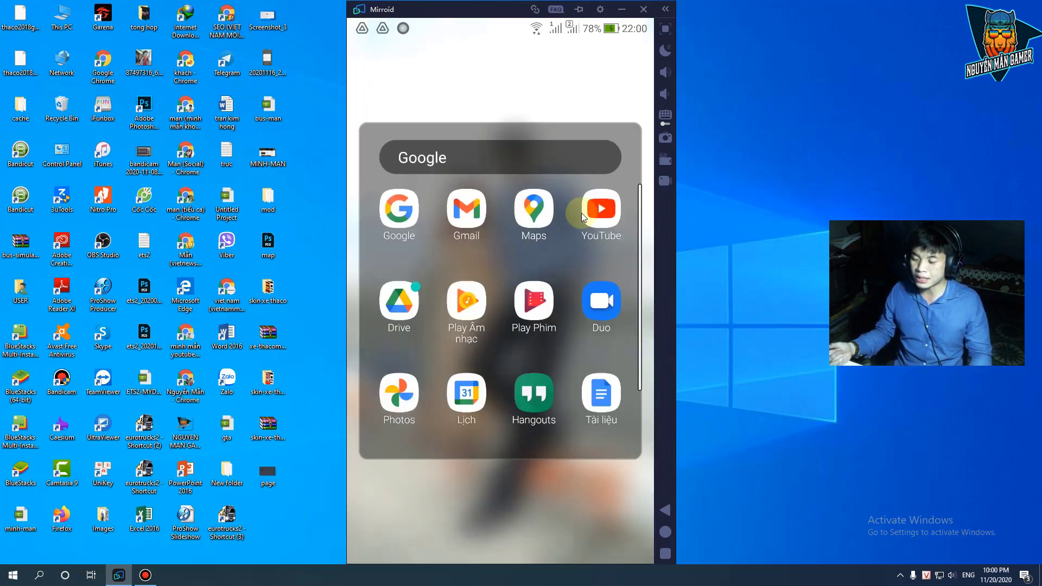
pyautogui.click(590, 215)
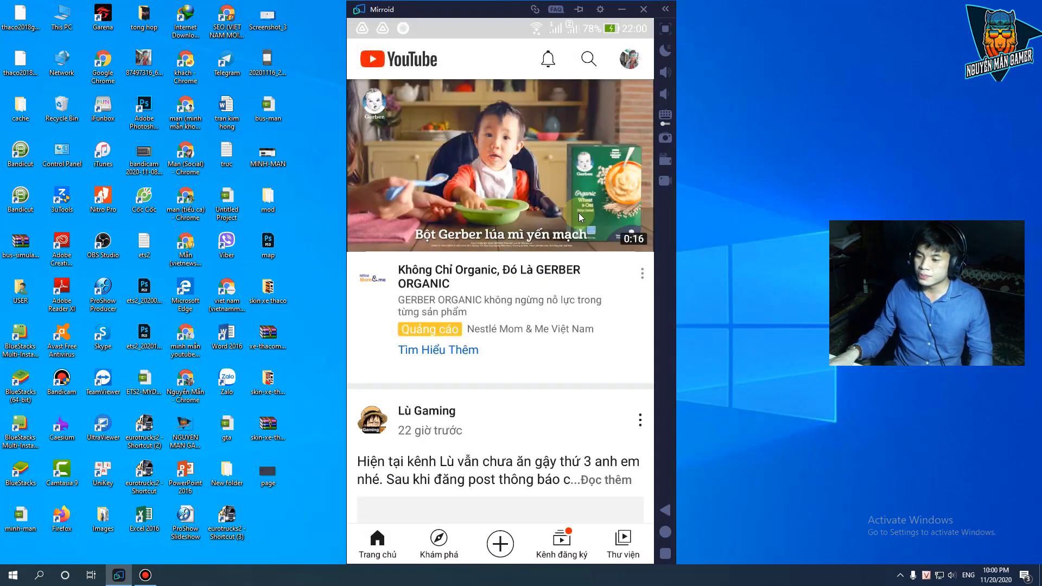
pyautogui.click(588, 58)
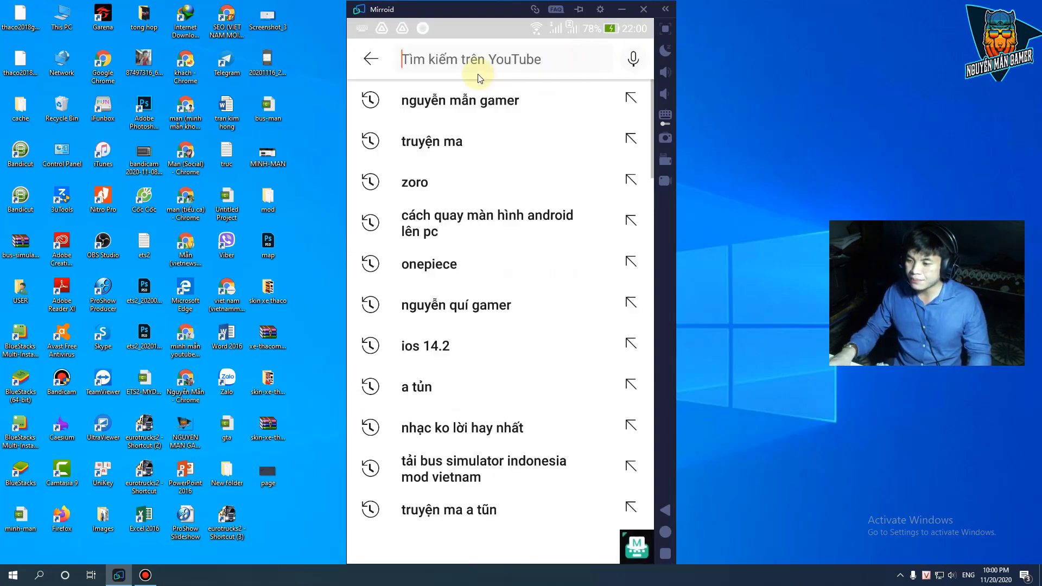
pyautogui.write('nguyễn ')
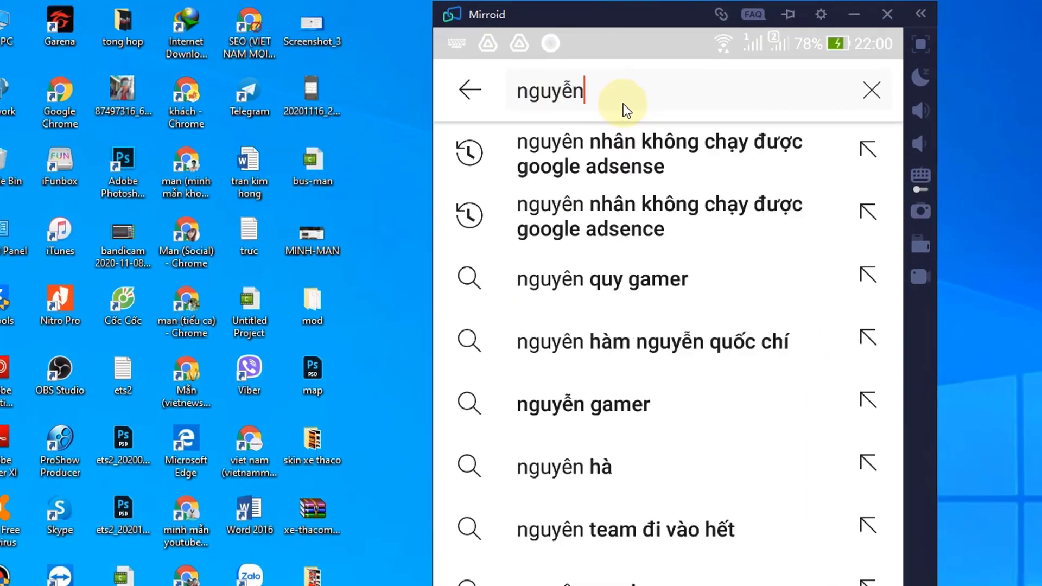
pyautogui.write('mẫn game')
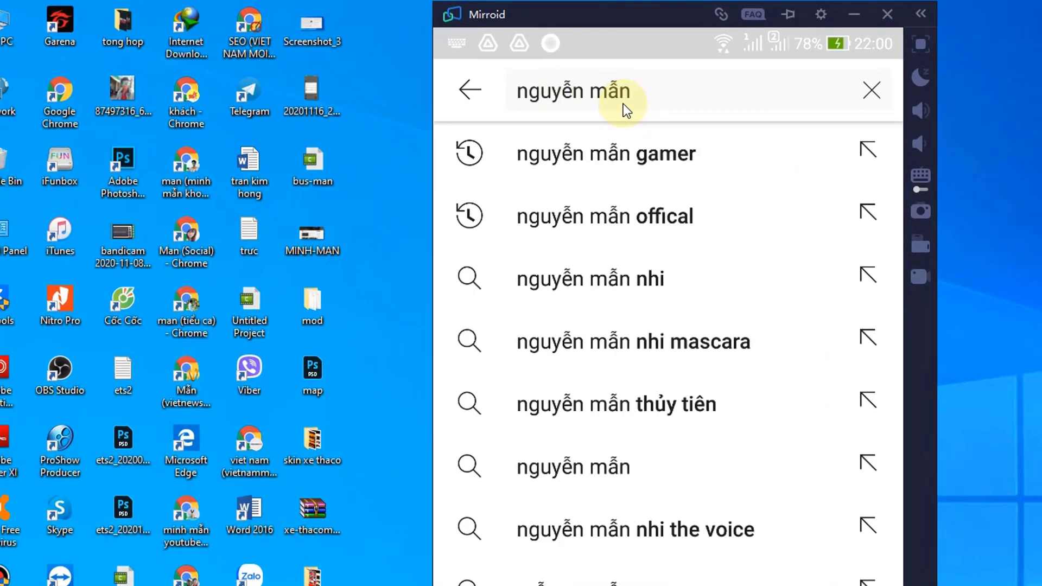
pyautogui.write('r')
pyautogui.press('Return')
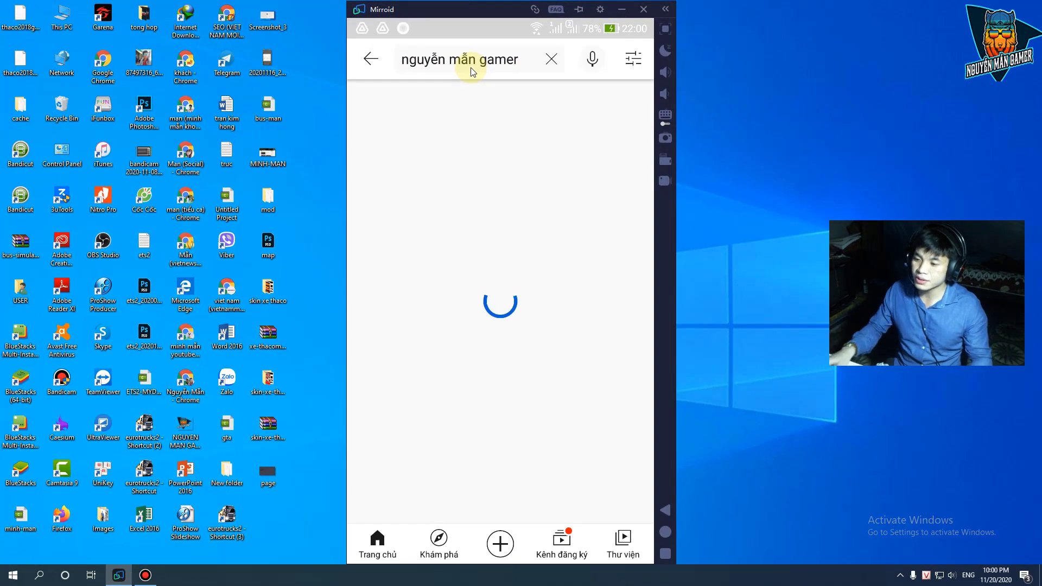
# Step: Open the video "Hướng dẫn Tải Game, Mod Map Việt Nam, Việt Hóa Tiếng Việt" from the results and bring up its playback controls
pyautogui.scroll(-2, 510, 227)
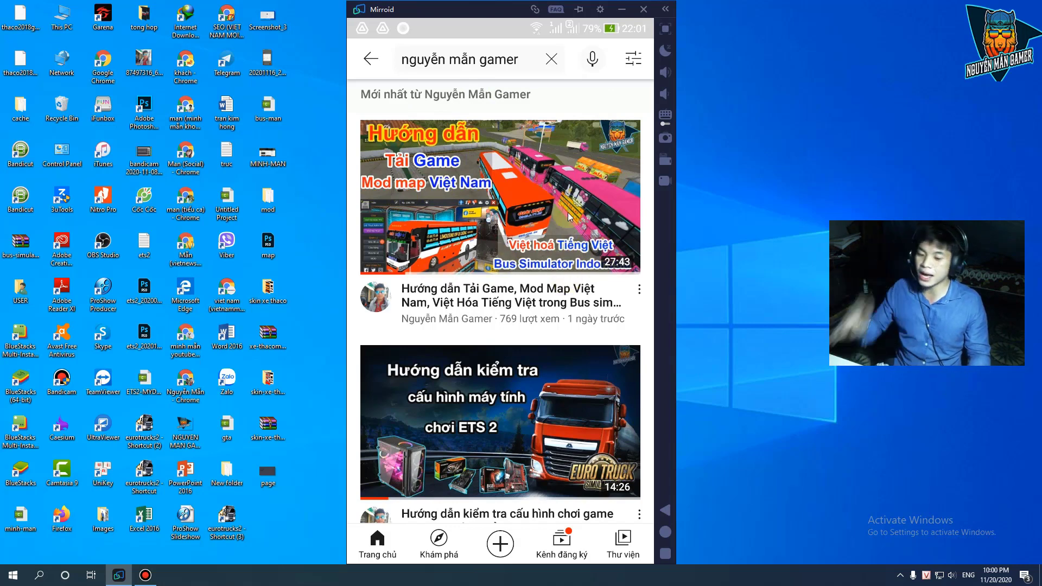
pyautogui.click(510, 241)
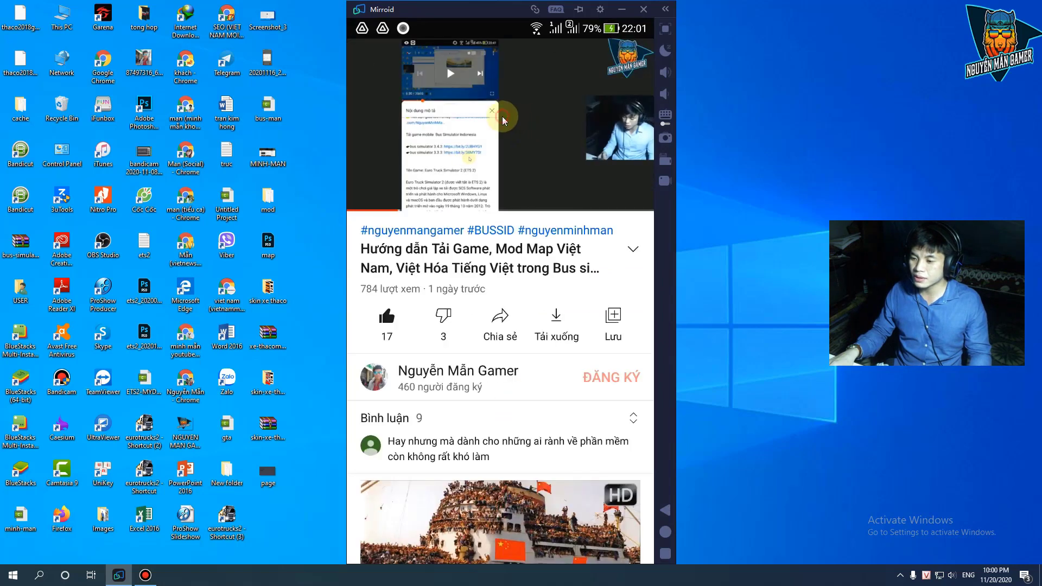
pyautogui.click(553, 147)
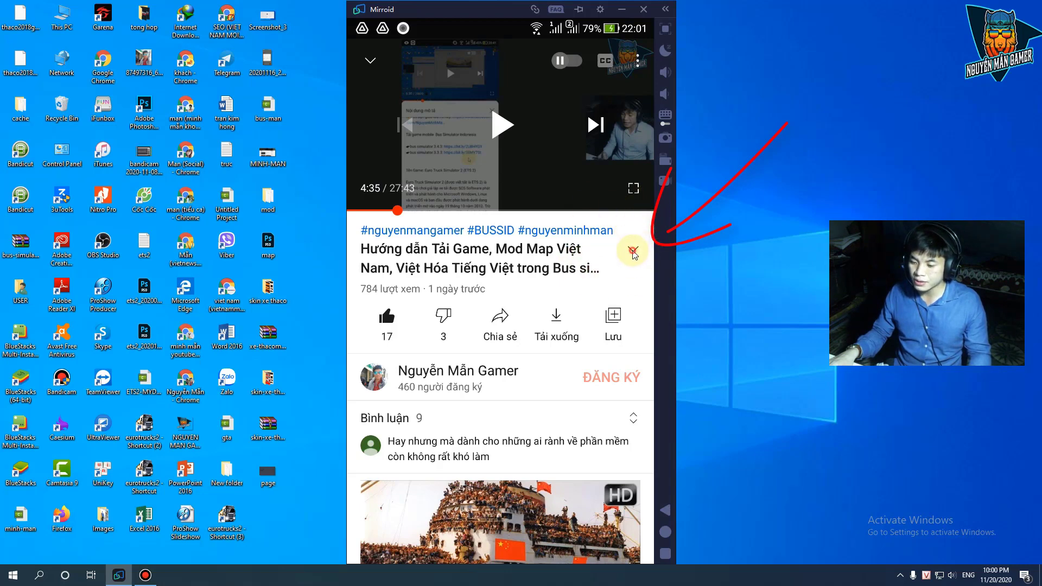
# Step: Expand the video's description and open the download link for the Thaco mobihome 2018 bus
pyautogui.click(633, 253)
pyautogui.scroll(-2, 539, 295)
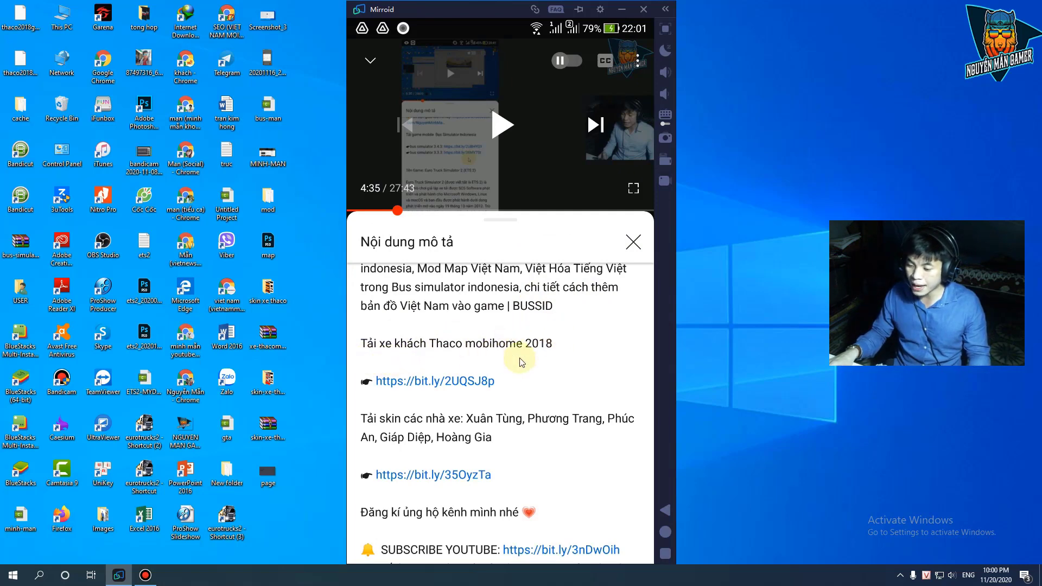
pyautogui.scroll(-2, 549, 336)
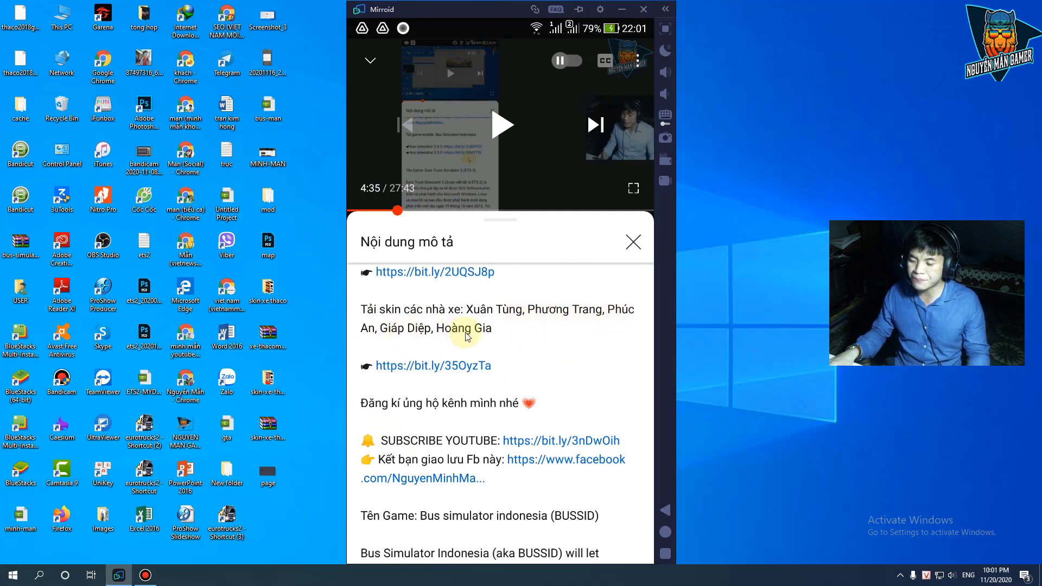
pyautogui.scroll(2, 429, 331)
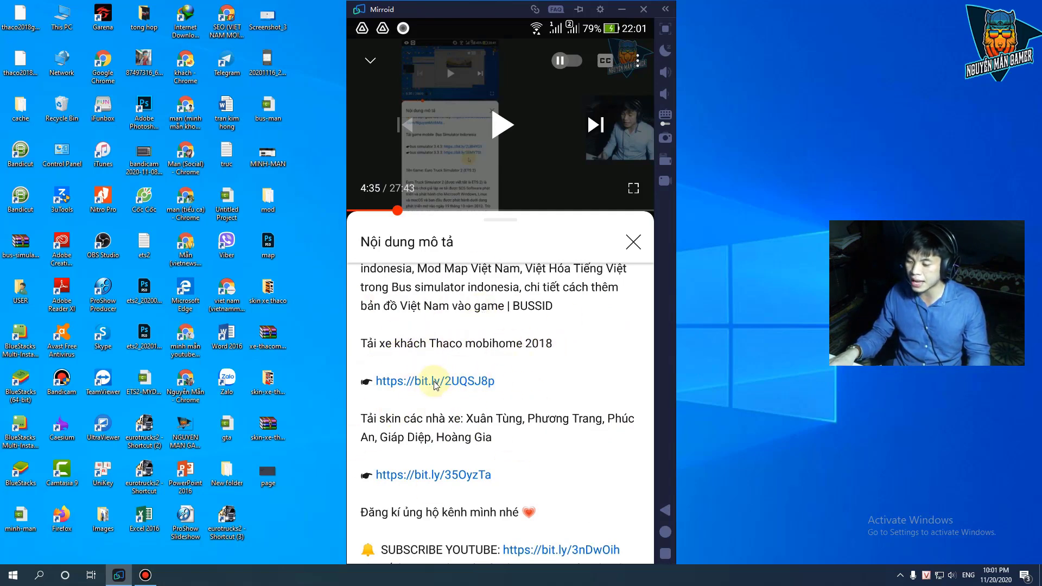
pyautogui.click(486, 283)
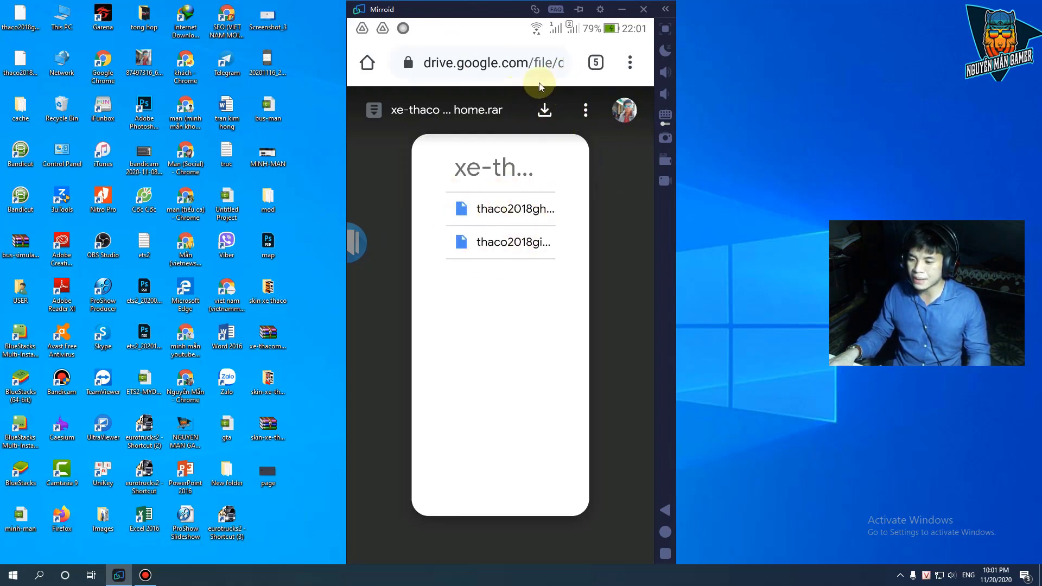
# Step: Open xe-thaco-mobihome.rar from Drive with Quản lý file, and cancel its extraction
pyautogui.click(546, 114)
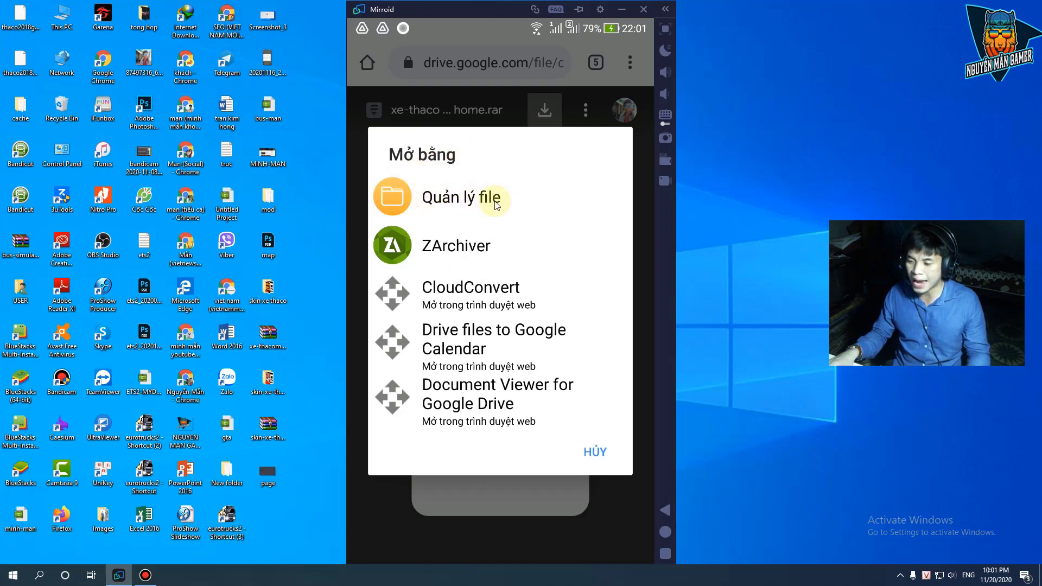
pyautogui.click(466, 201)
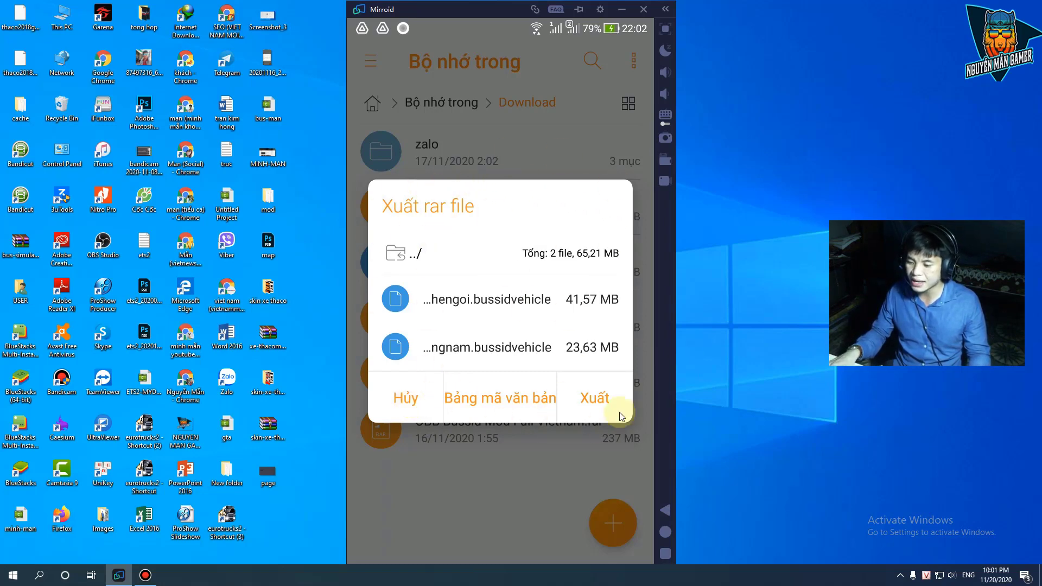
pyautogui.click(408, 400)
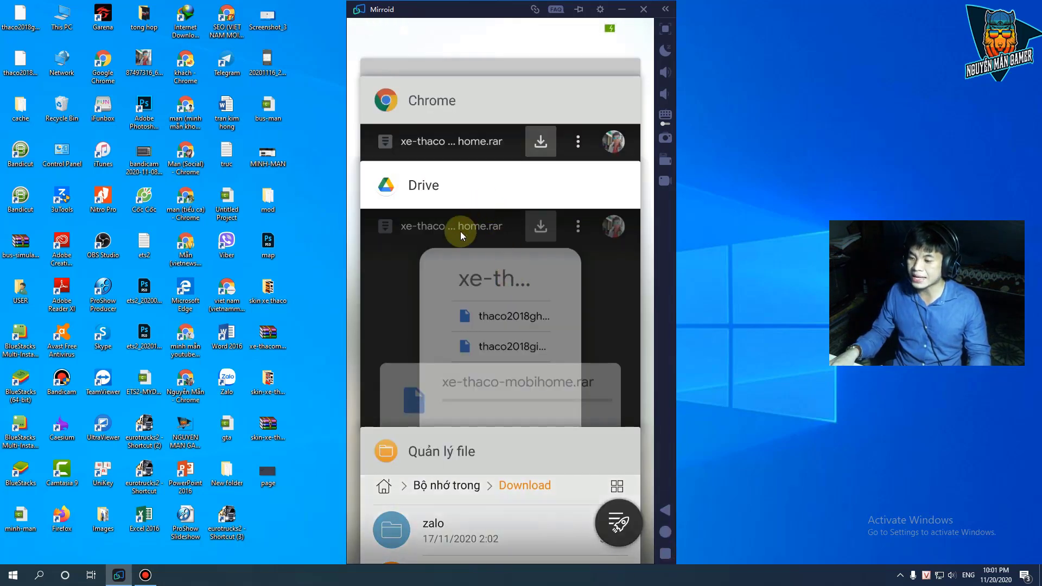
# Step: Switch back to YouTube and open the bus company skins download link in the video's description
pyautogui.moveTo(473, 265); pyautogui.dragTo(428, 446)
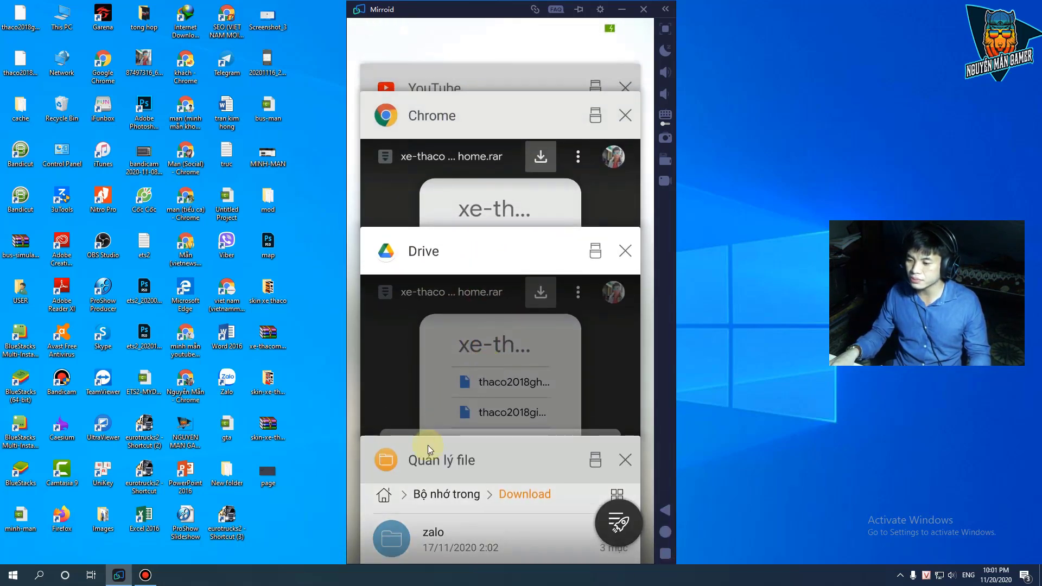
pyautogui.click(463, 108)
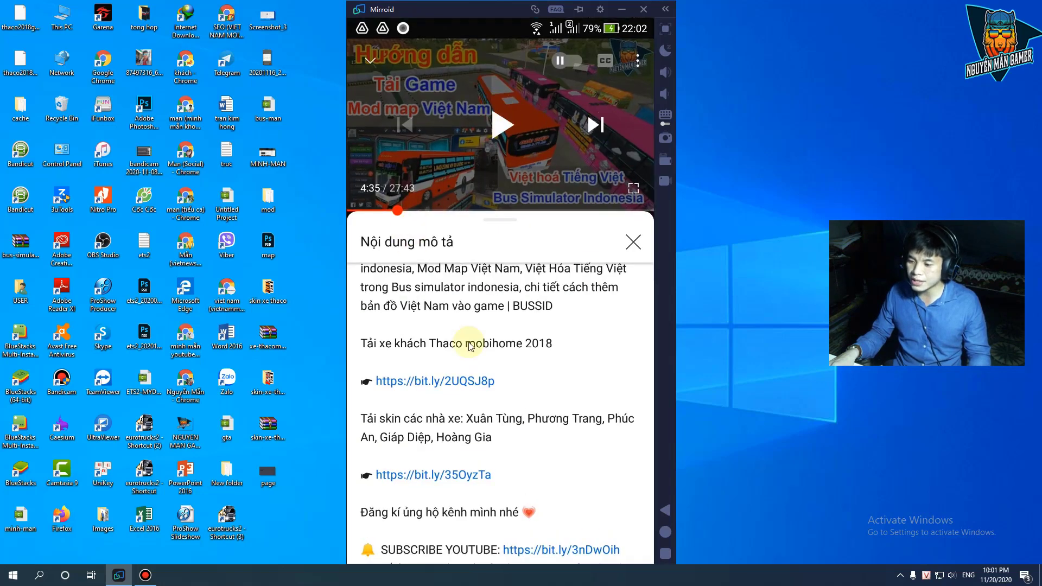
pyautogui.scroll(-3, 408, 383)
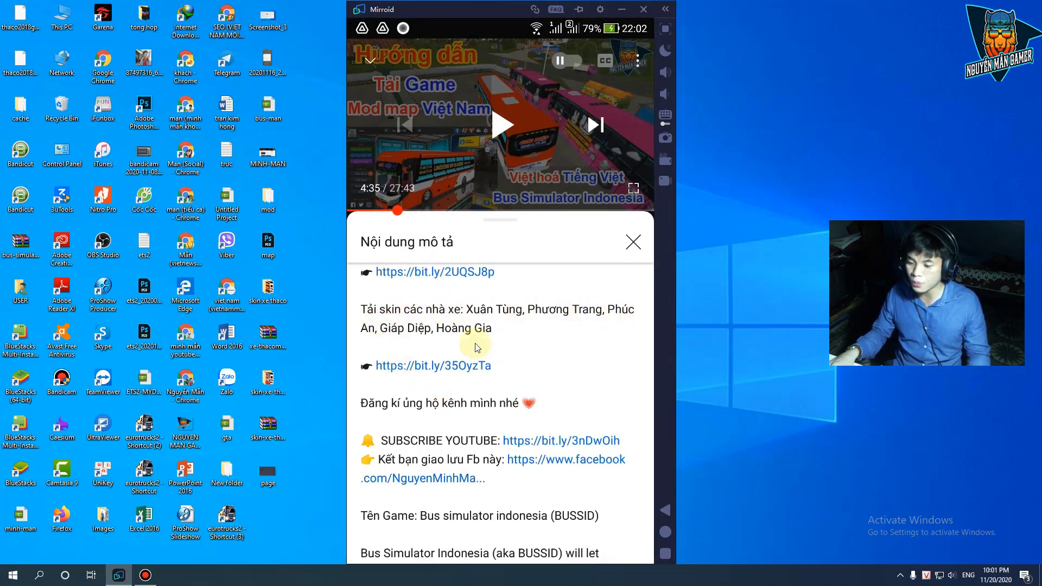
pyautogui.click(450, 367)
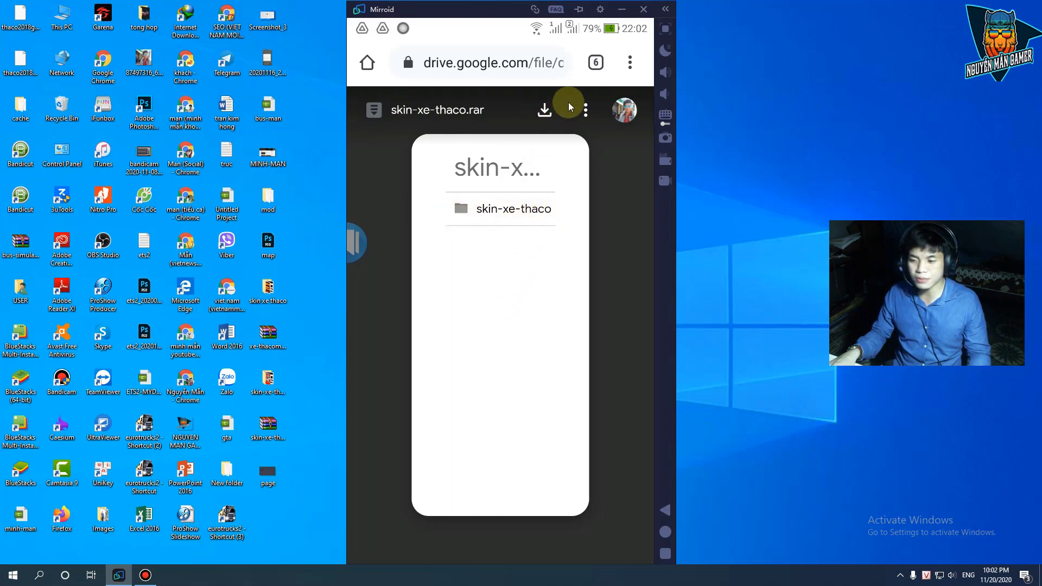
# Step: Open skin-xe-thaco.rar from Drive with Quản lý file, and cancel its extraction
pyautogui.click(549, 110)
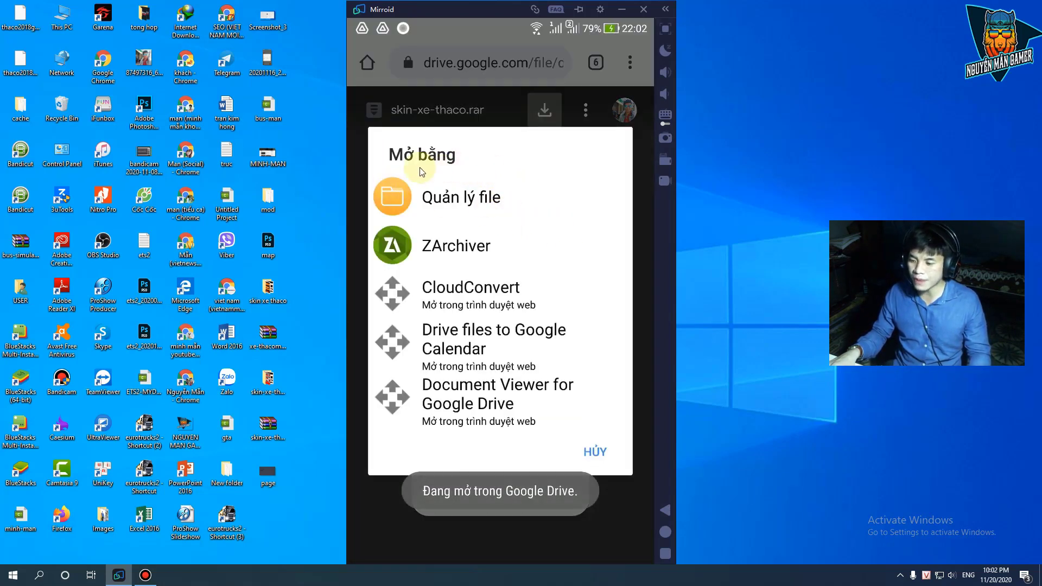
pyautogui.click(461, 198)
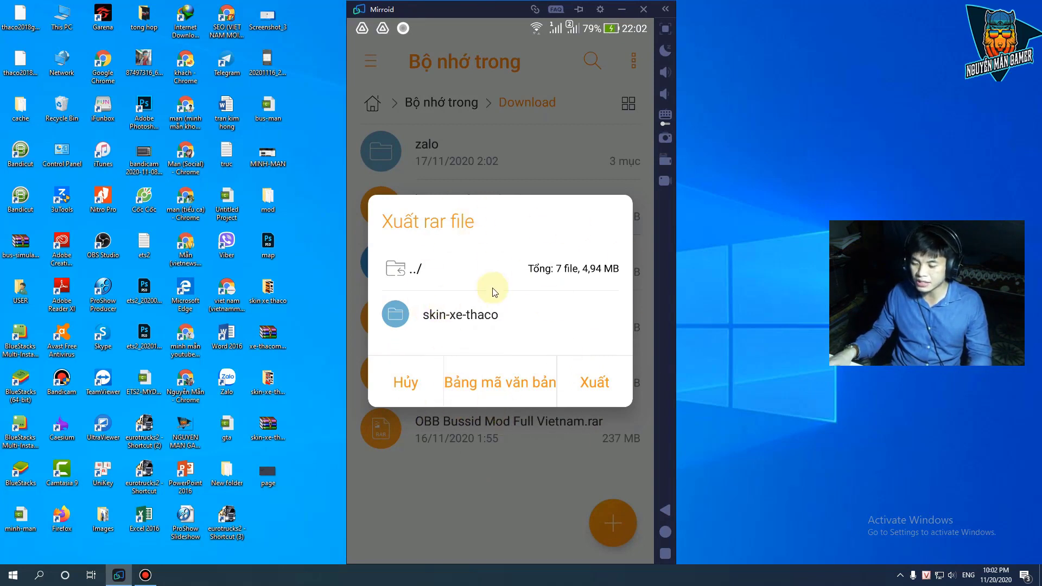
pyautogui.click(407, 383)
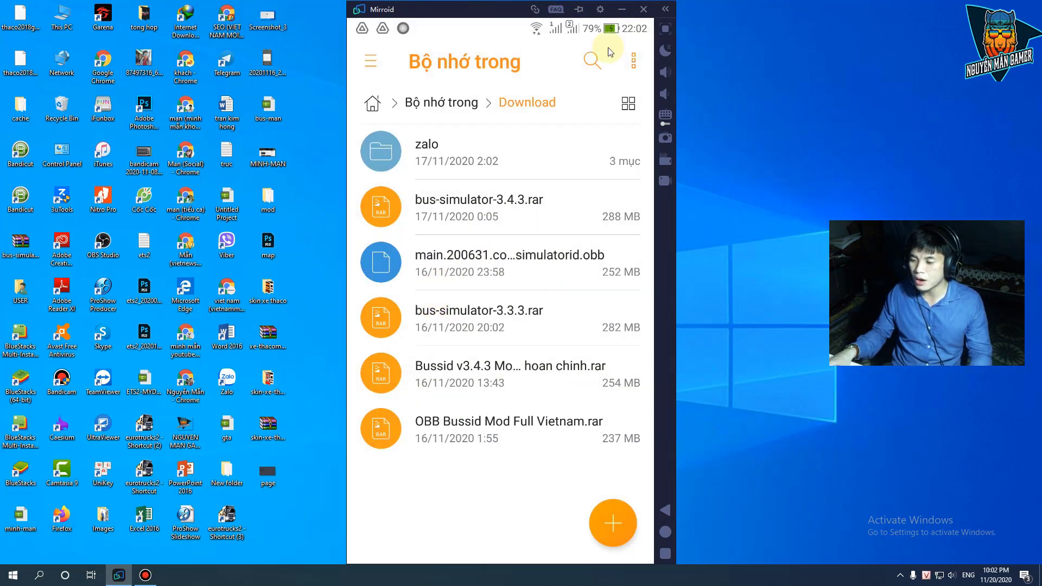
# Step: Leave the file manager and open the Drive app from the home screen's Google folder
pyautogui.click(666, 555)
pyautogui.moveTo(487, 477); pyautogui.dragTo(686, 492)
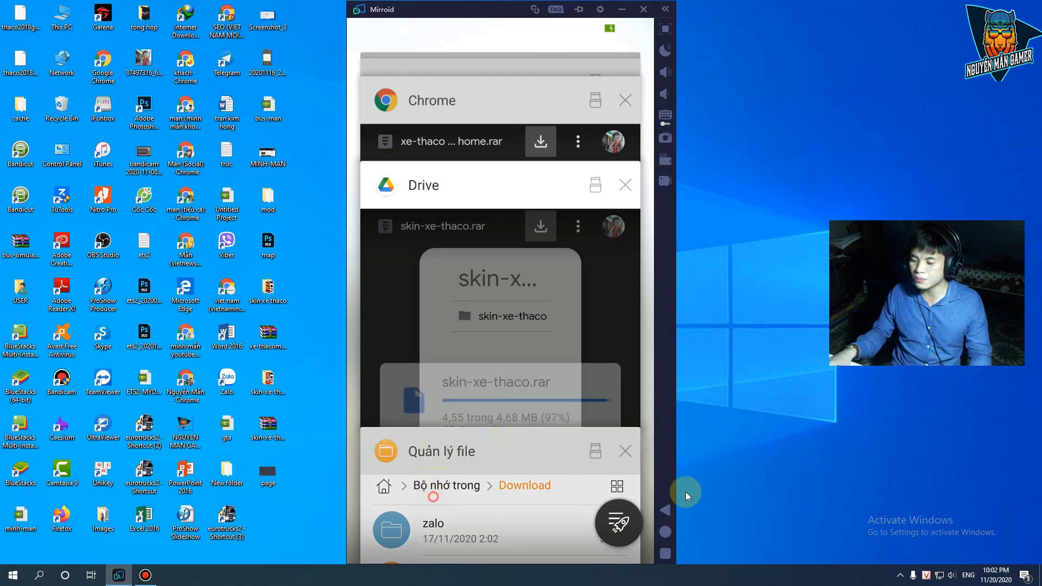
pyautogui.scroll(5, 458, 337)
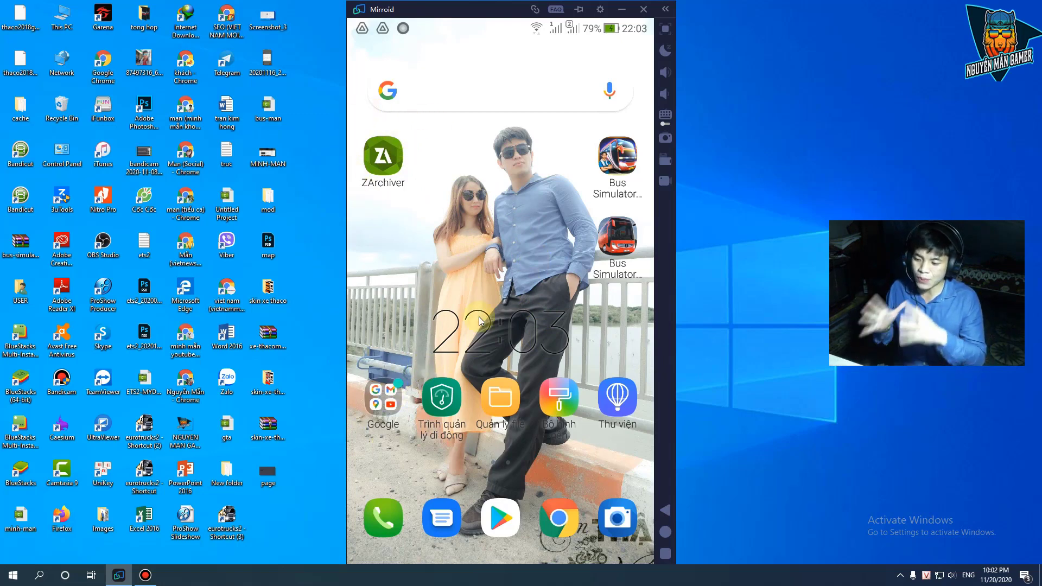
pyautogui.click(384, 398)
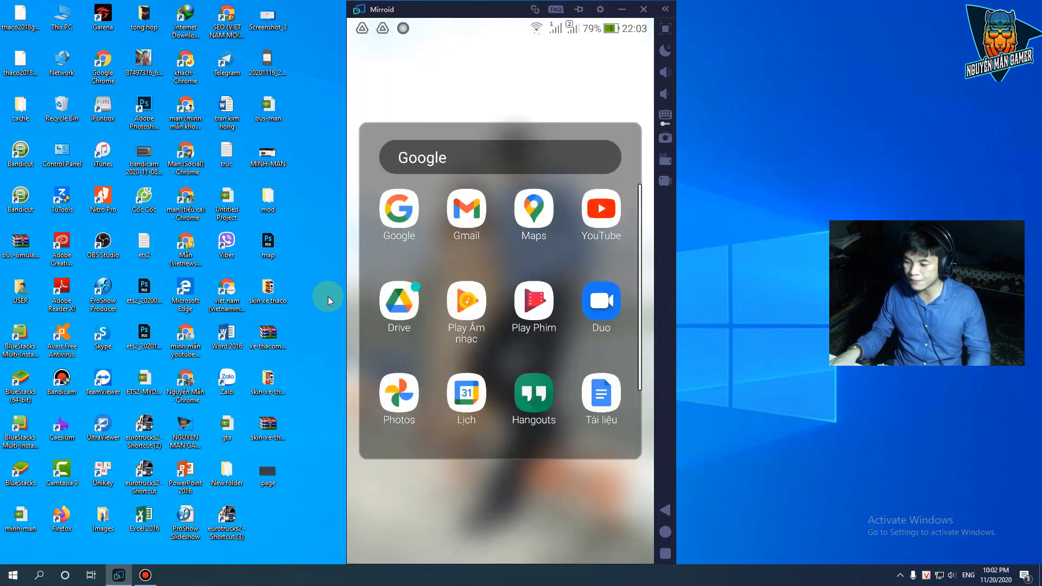
pyautogui.click(407, 295)
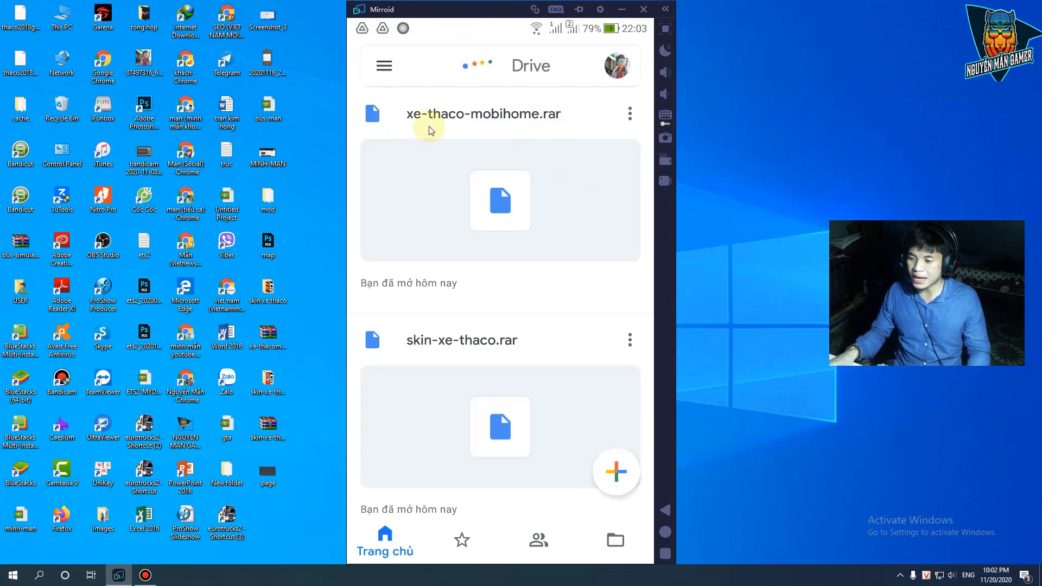
# Step: Download xe-thaco-mobihome.rar from Drive to the phone and check the download notifications
pyautogui.moveTo(478, 367); pyautogui.dragTo(428, 253)
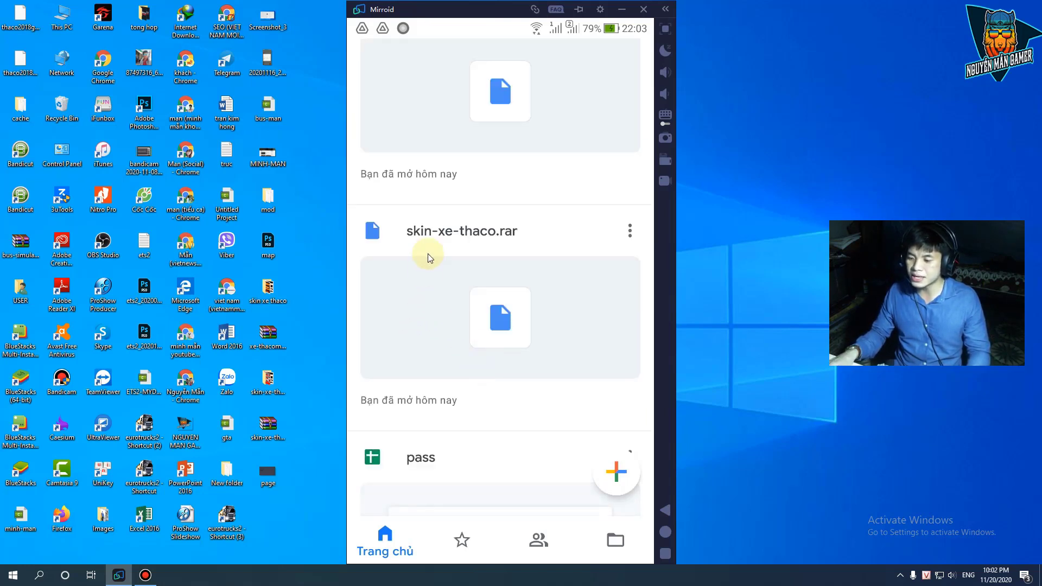
pyautogui.scroll(3, 598, 249)
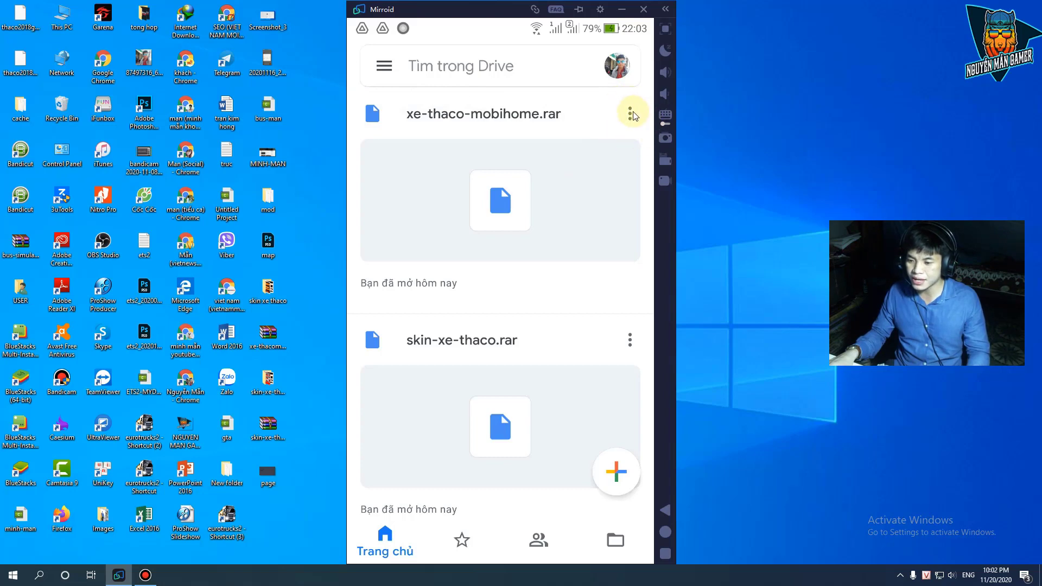
pyautogui.click(630, 114)
pyautogui.scroll(-2, 489, 402)
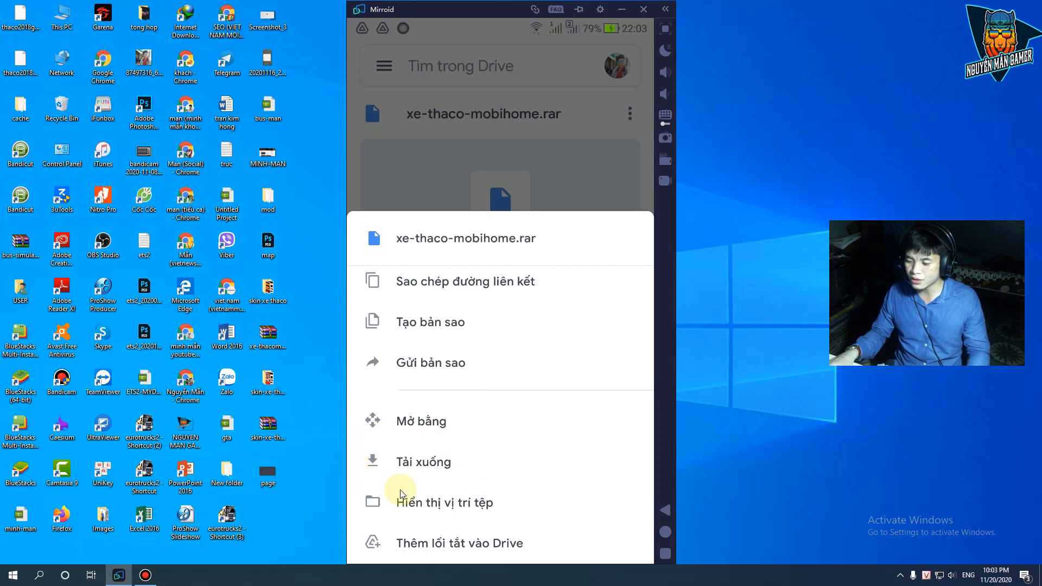
pyautogui.click(412, 465)
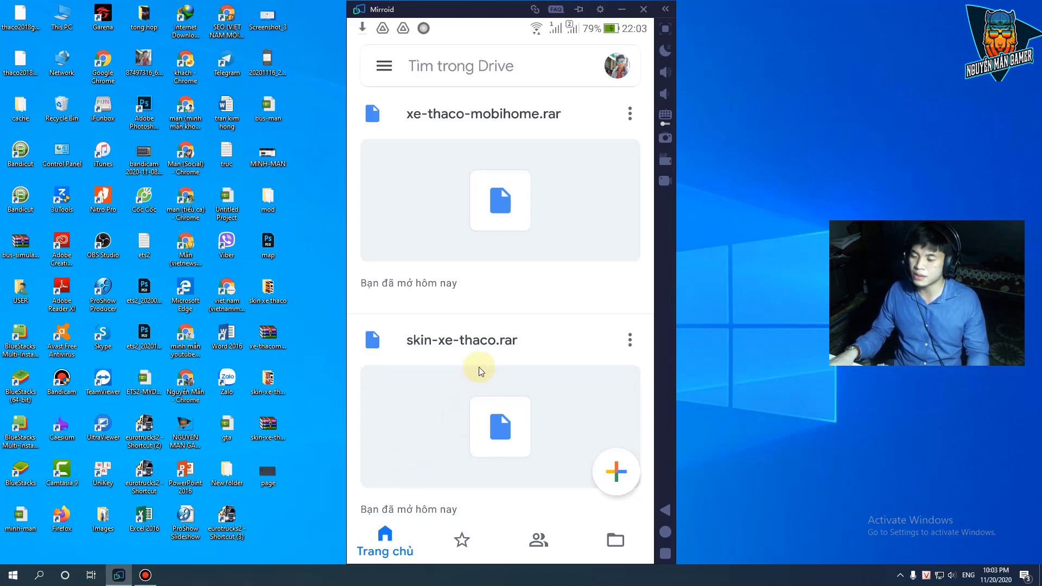
pyautogui.moveTo(478, 31); pyautogui.dragTo(488, 216)
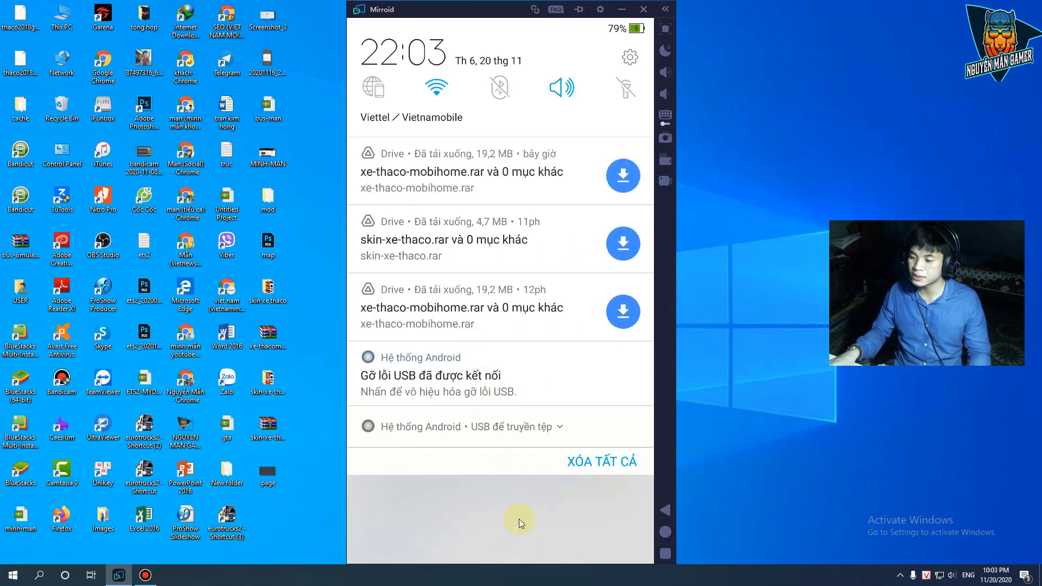
pyautogui.click(517, 518)
# Step: Download skin-xe-thaco.rar from Drive to the phone and check the download notifications
pyautogui.scroll(-2, 526, 244)
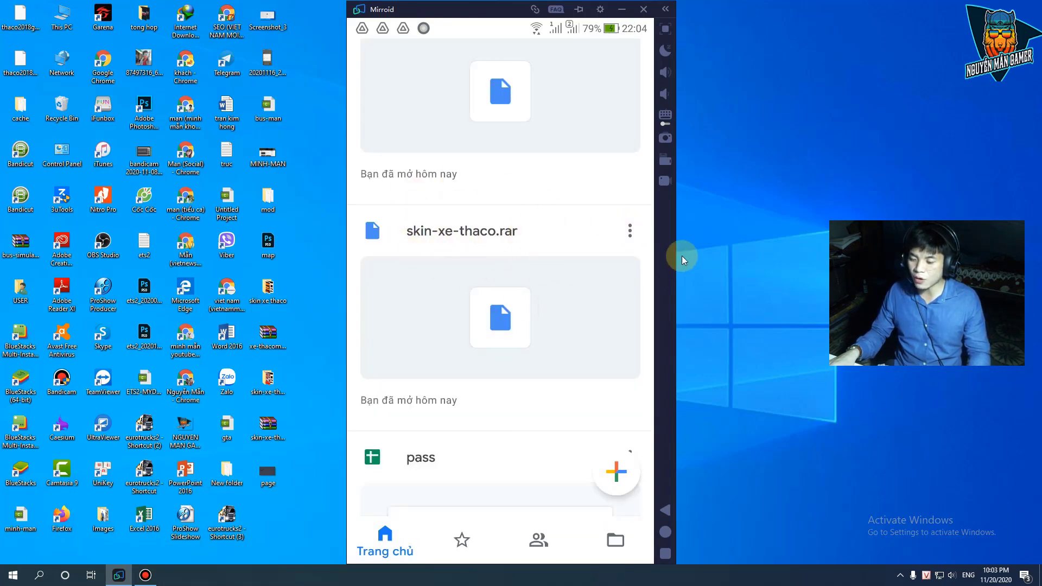
pyautogui.click(630, 230)
pyautogui.scroll(-3, 461, 423)
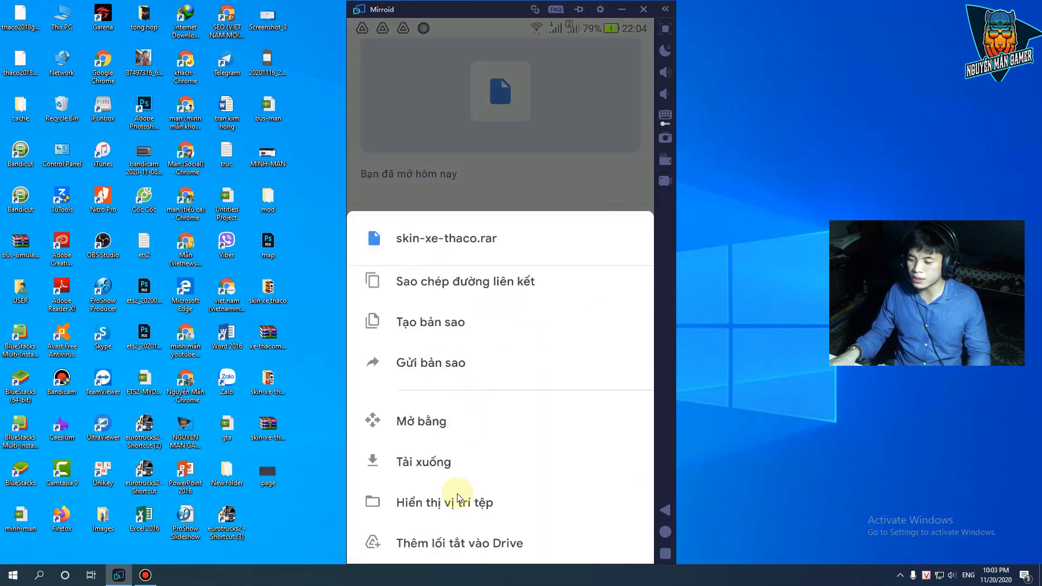
pyautogui.click(439, 460)
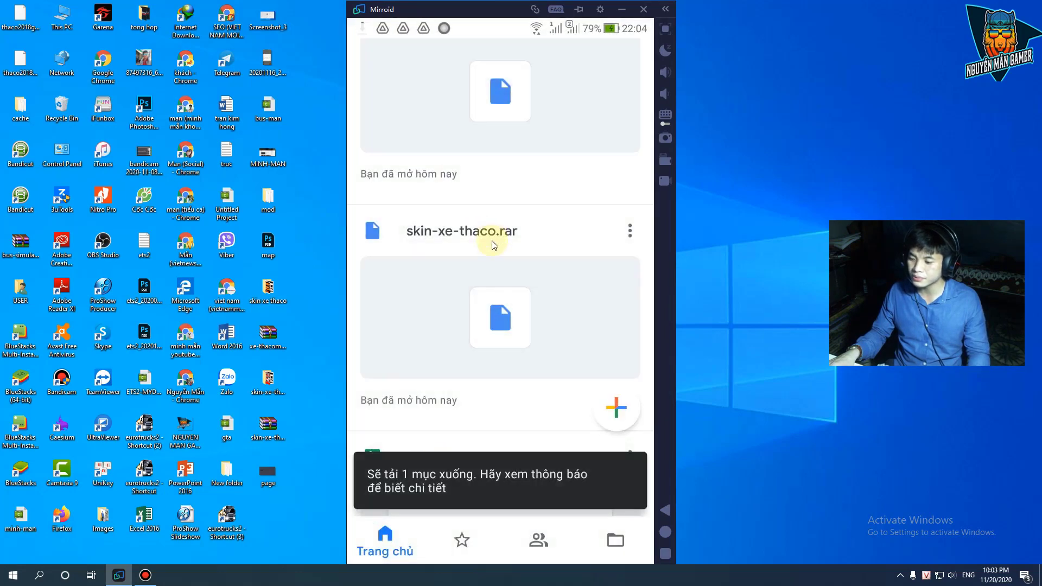
pyautogui.moveTo(485, 30); pyautogui.dragTo(496, 170)
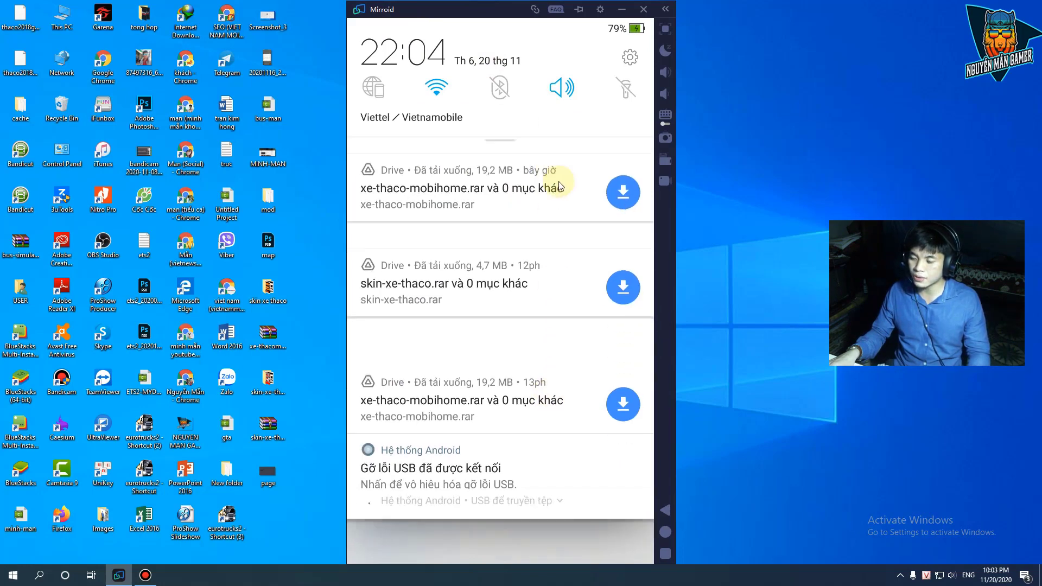
pyautogui.moveTo(496, 454); pyautogui.dragTo(468, 340)
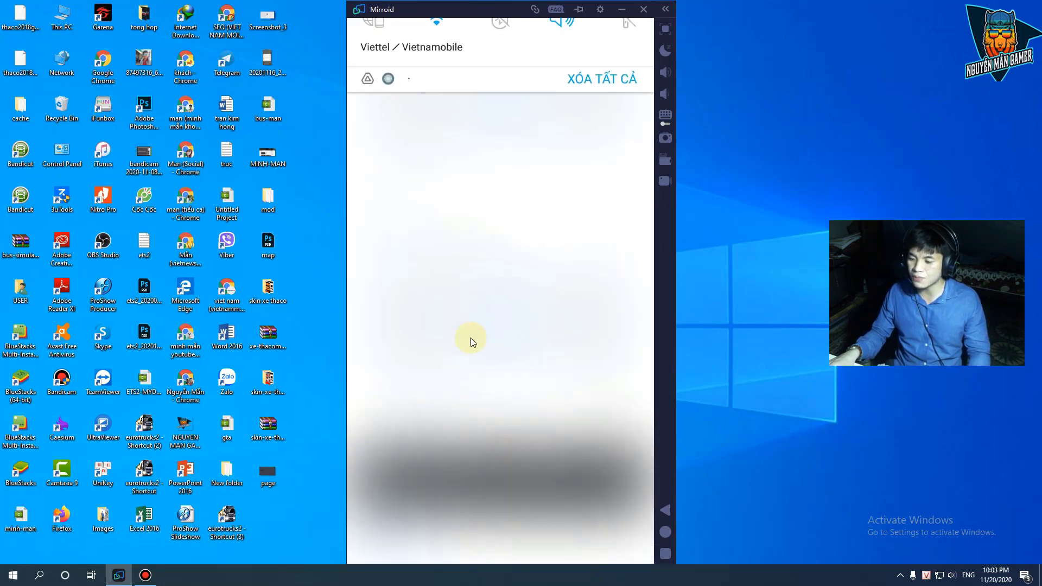
# Step: Close Drive from the recent apps and launch the upper Bus Simulator game on the home screen
pyautogui.click(666, 554)
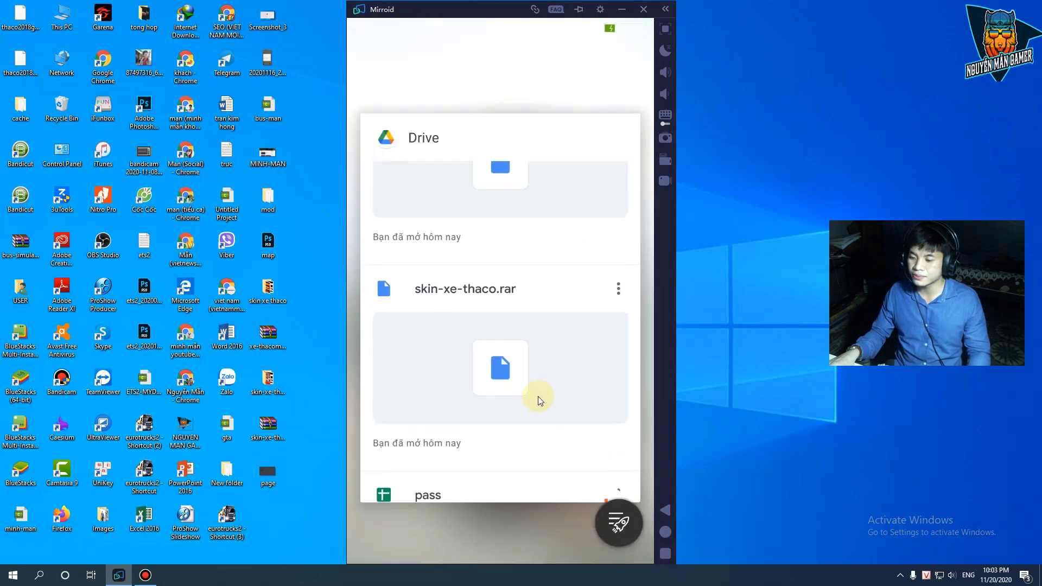
pyautogui.moveTo(538, 396); pyautogui.dragTo(752, 365)
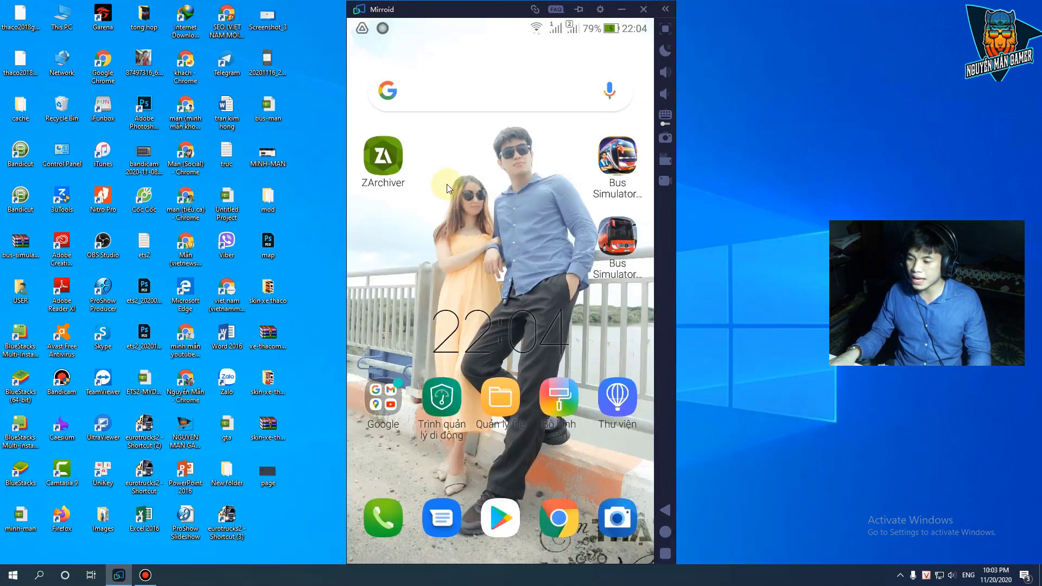
pyautogui.click(609, 160)
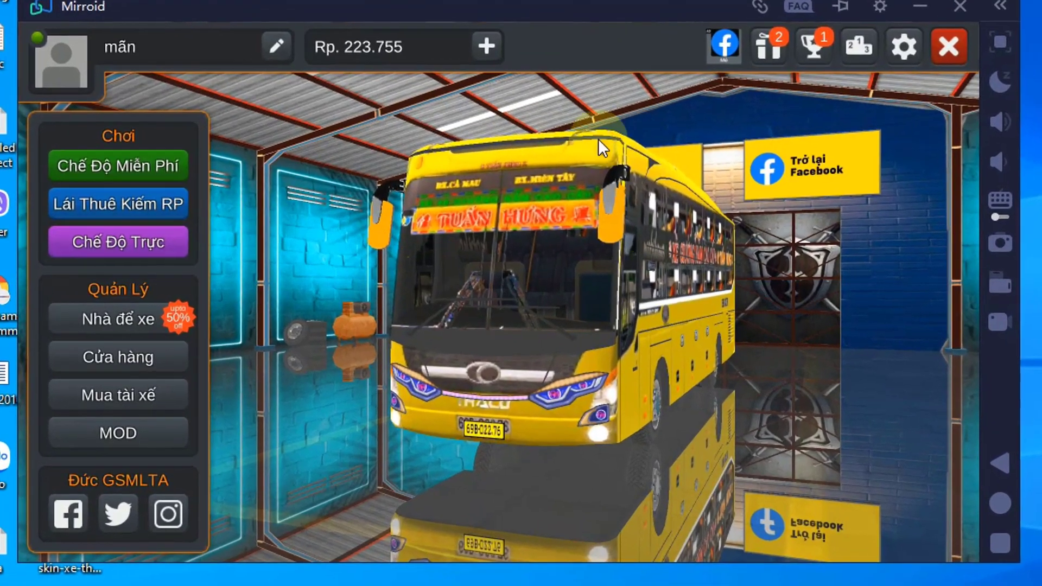
# Step: Open the game's garage (Nhà để xe), switch to the white and olive-green bus, and examine it from several angles
pyautogui.click(286, 307)
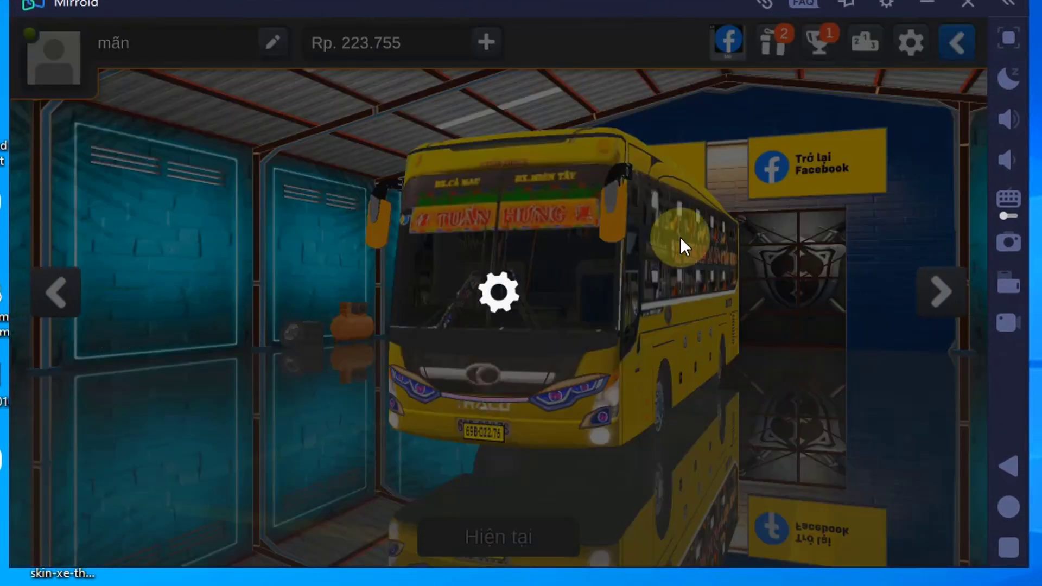
pyautogui.click(659, 266)
pyautogui.click(942, 281)
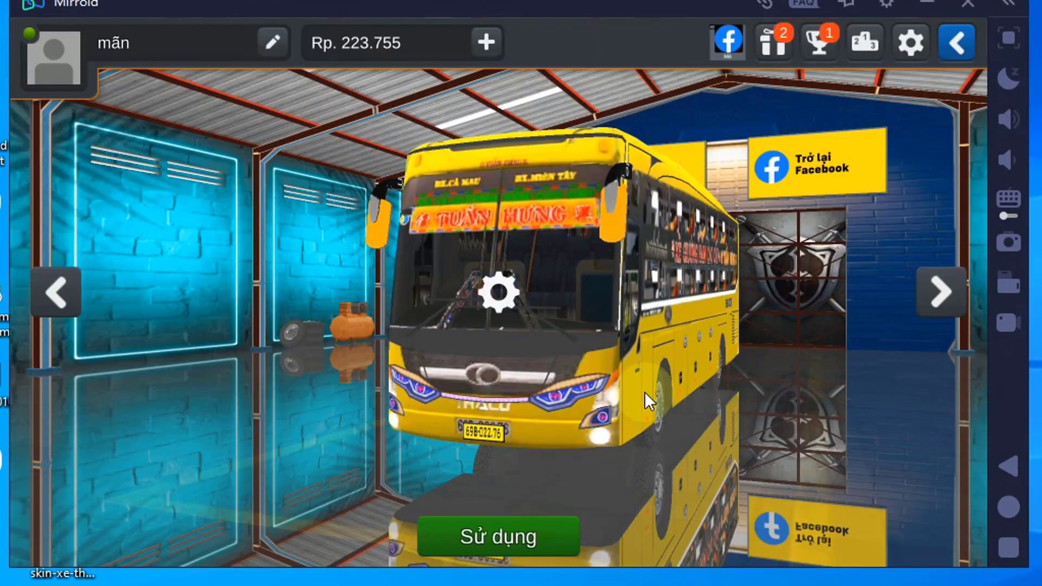
pyautogui.click(732, 363)
pyautogui.moveTo(732, 363); pyautogui.dragTo(353, 2)
pyautogui.moveTo(402, 331); pyautogui.dragTo(134, 106)
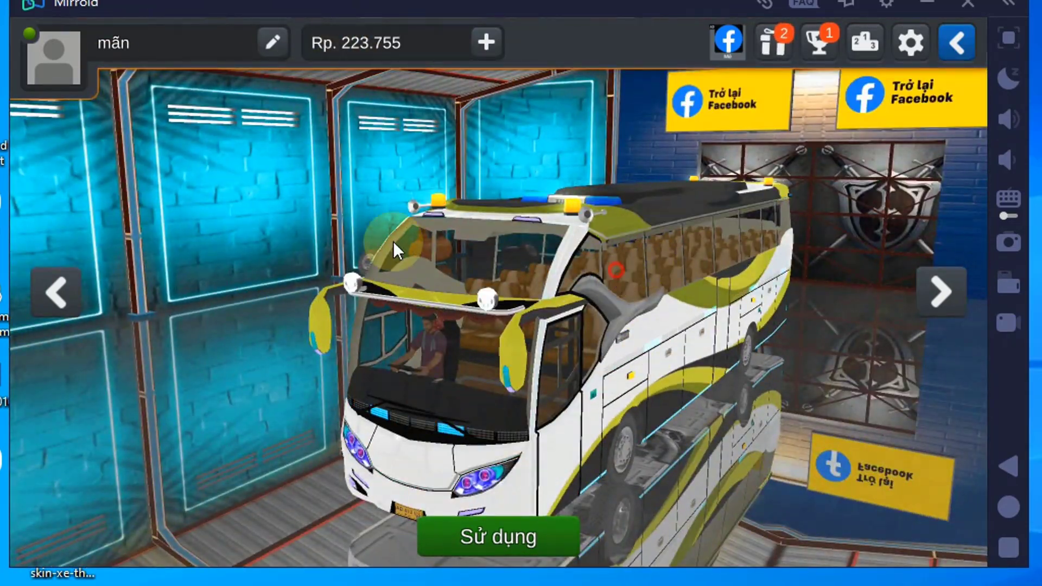
pyautogui.moveTo(393, 241); pyautogui.dragTo(381, 74)
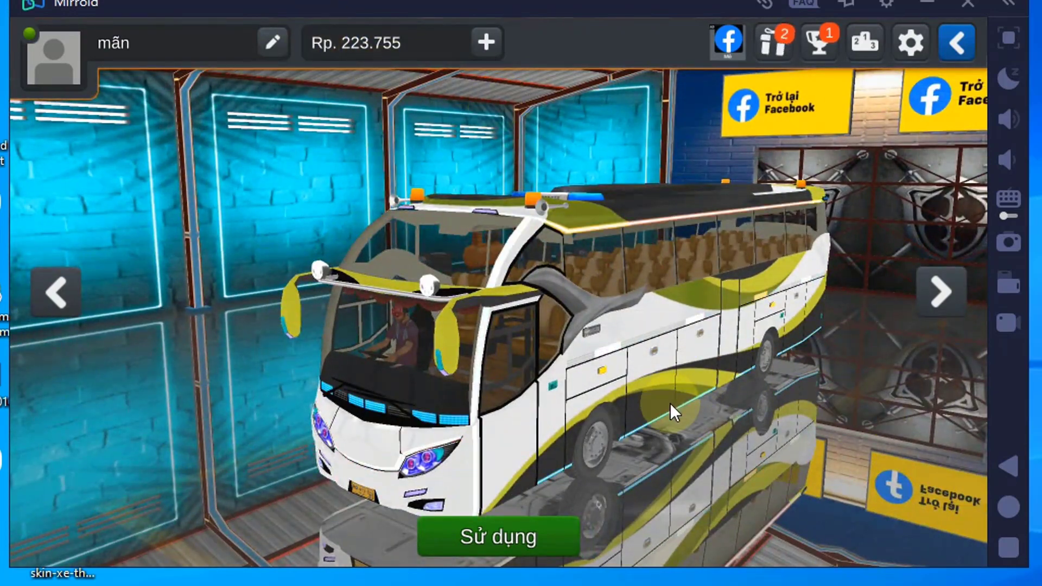
pyautogui.moveTo(675, 411); pyautogui.dragTo(919, 293)
# Step: Switch the garage to the yellow Tuấn Hưng Thaco bus and examine its front and side
pyautogui.click(920, 294)
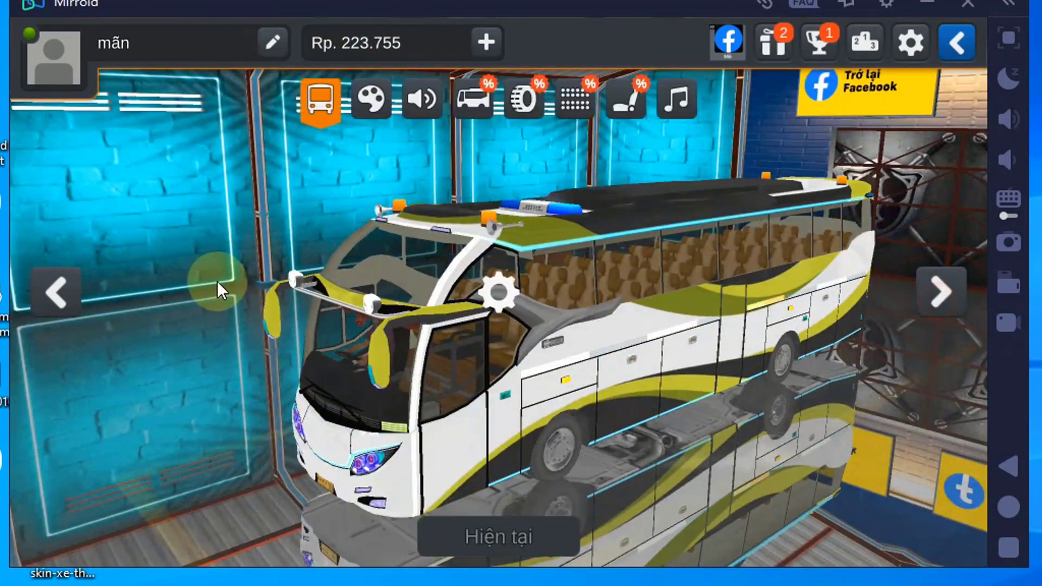
pyautogui.moveTo(572, 337); pyautogui.dragTo(772, 190)
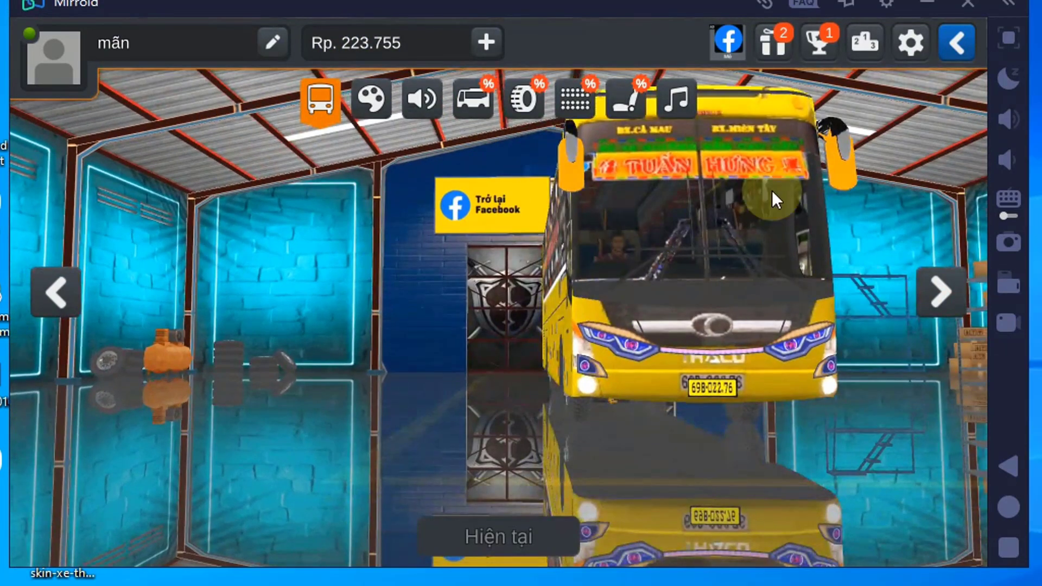
pyautogui.moveTo(776, 239); pyautogui.dragTo(624, 312)
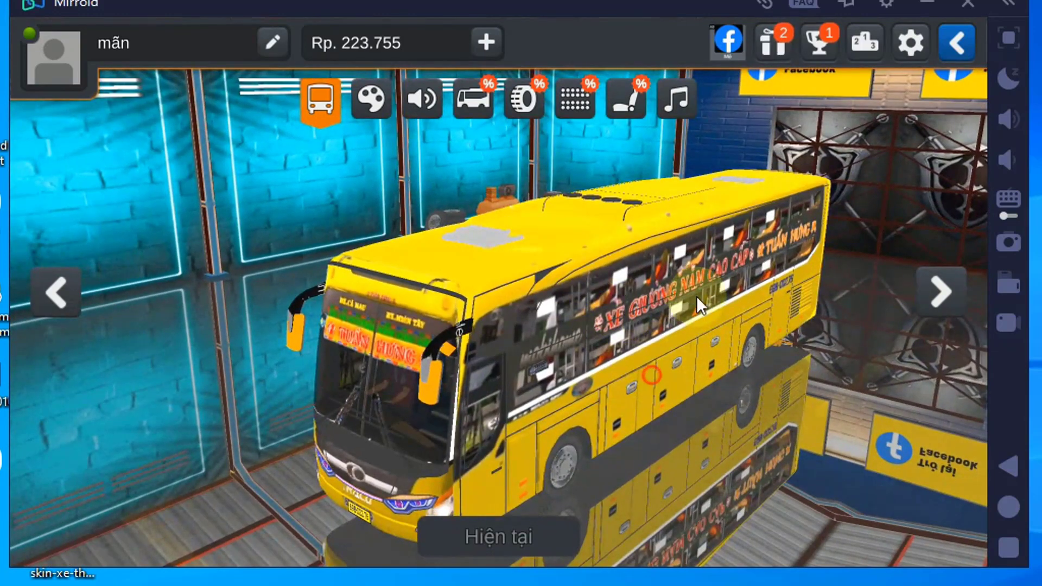
pyautogui.moveTo(696, 296); pyautogui.dragTo(496, 337)
pyautogui.moveTo(702, 294); pyautogui.dragTo(701, 308)
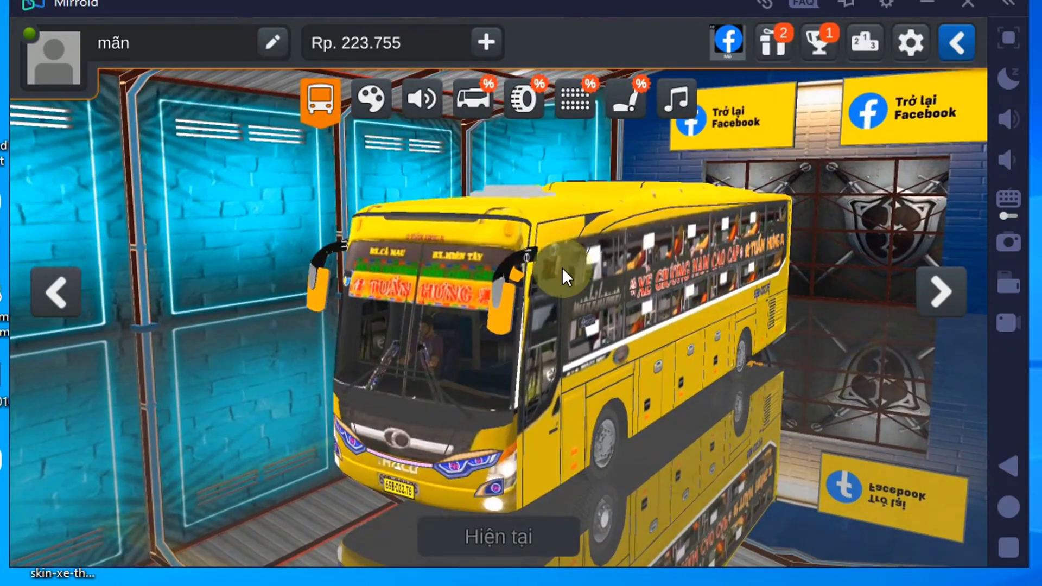
# Step: Leave the garage and exit the game, returning to the phone's home screen
pyautogui.click(962, 44)
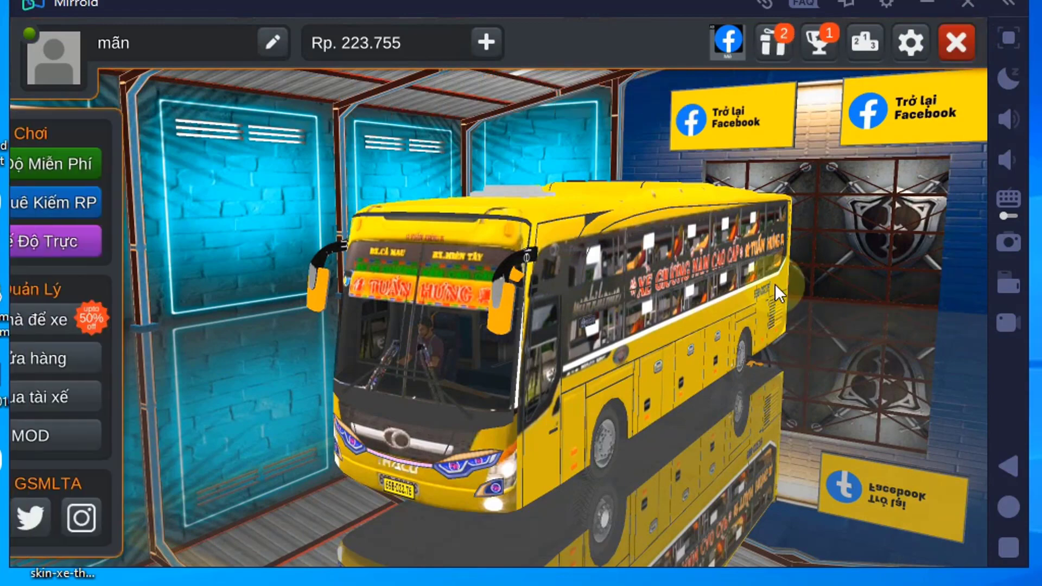
pyautogui.click(965, 53)
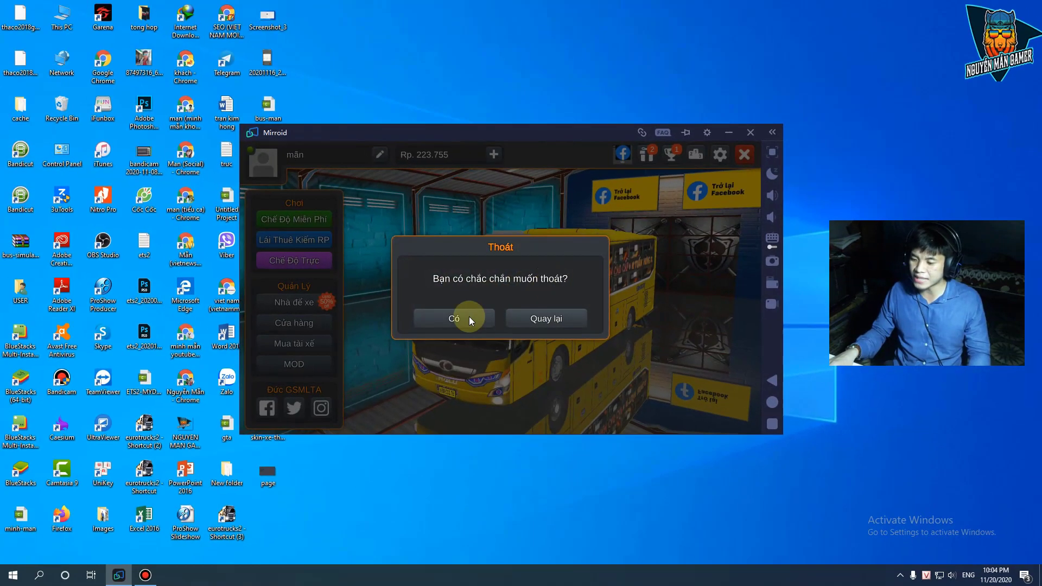
pyautogui.click(469, 317)
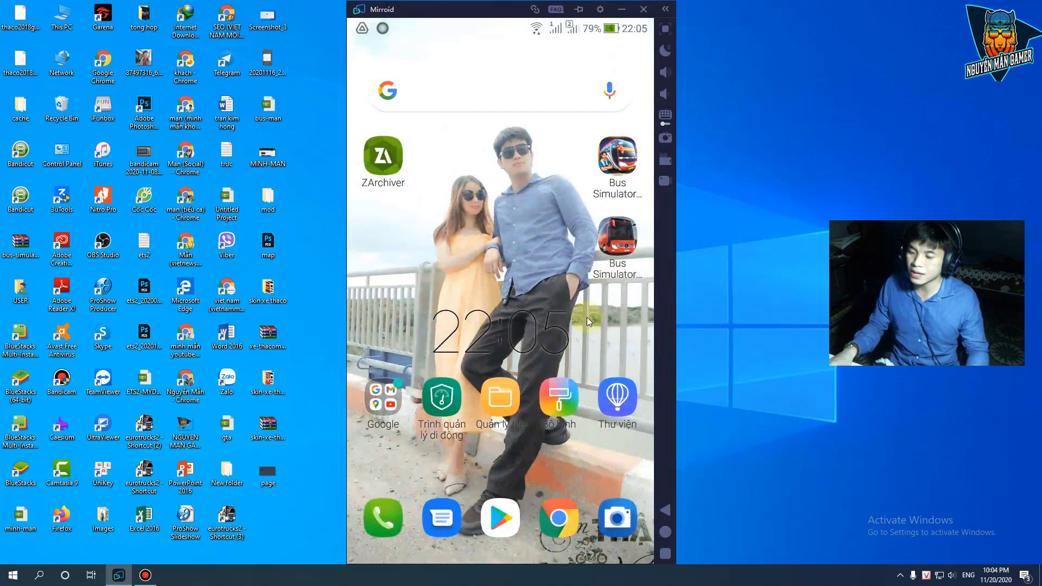
pyautogui.click(468, 268)
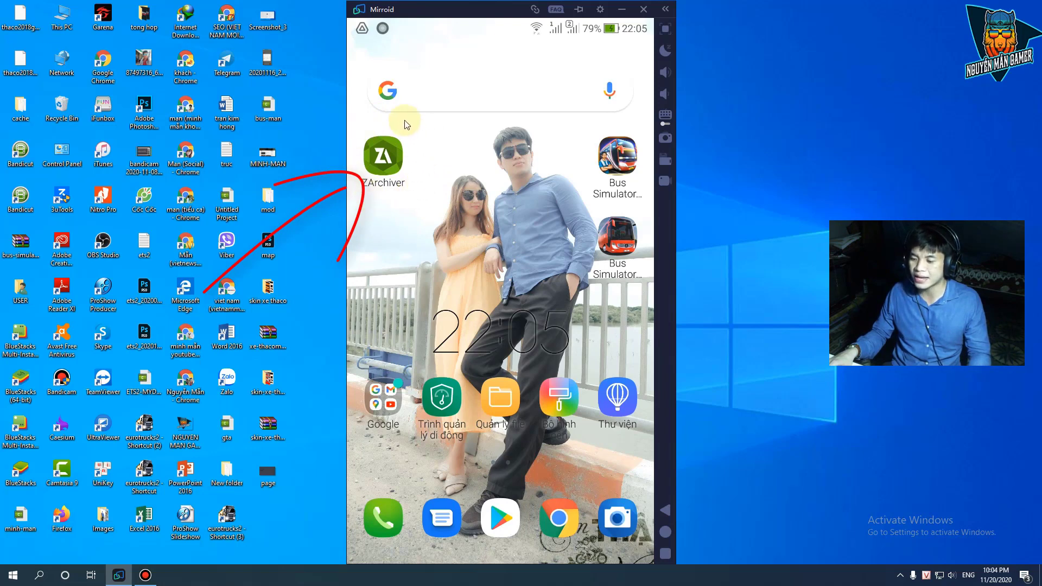
# Step: Open the Download folder in ZArchiver and extract xe-thaco-mobihome.rar there with Giải nén tại đây
pyautogui.click(376, 158)
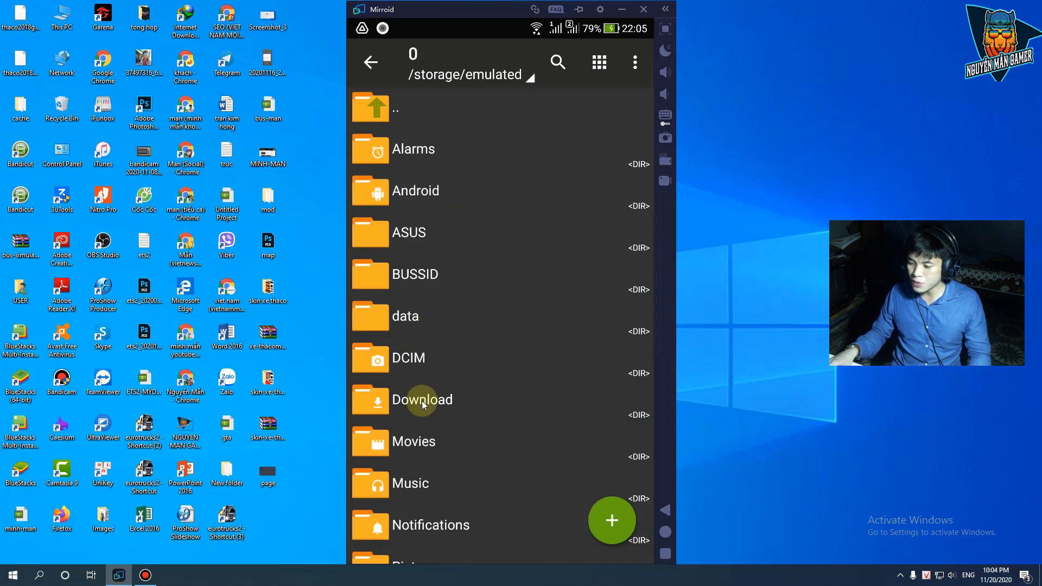
pyautogui.scroll(-5, 438, 342)
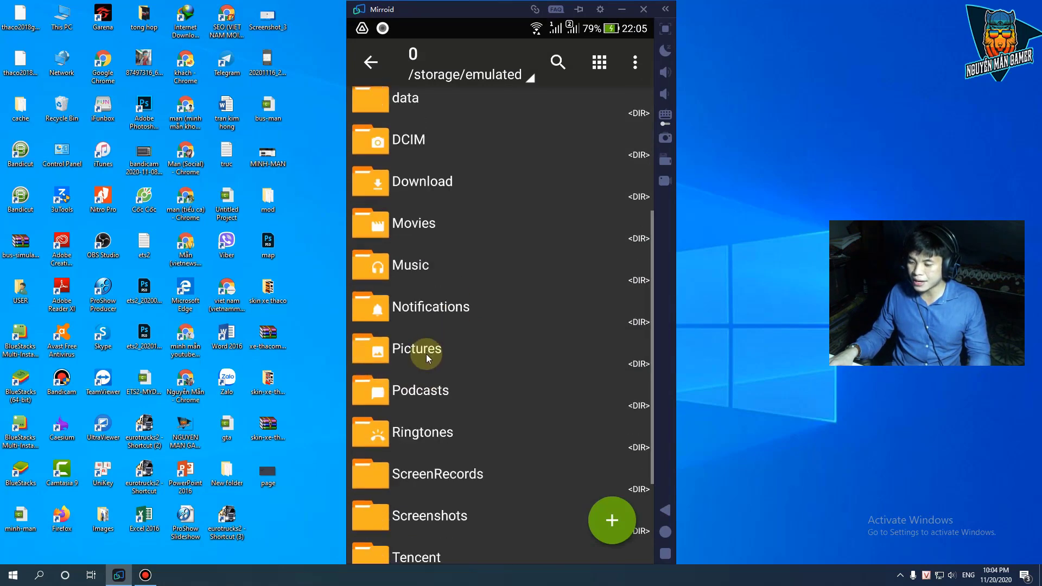
pyautogui.scroll(5, 426, 354)
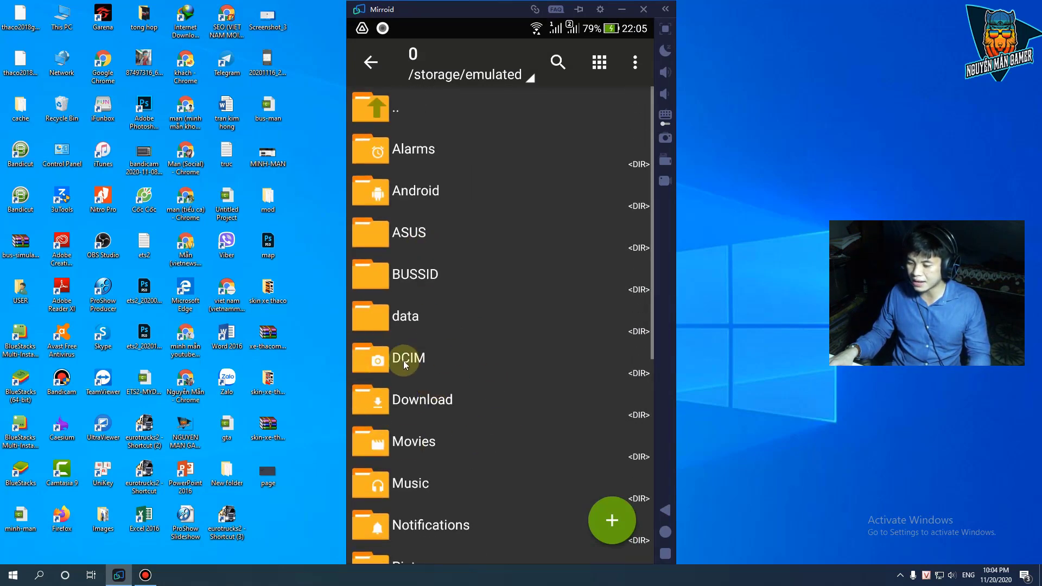
pyautogui.click(428, 402)
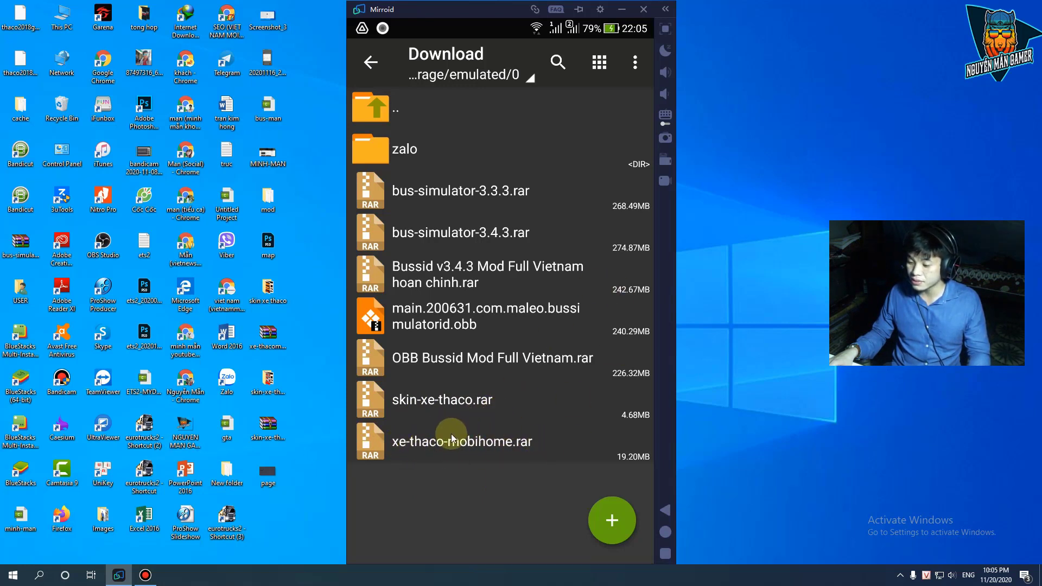
pyautogui.click(432, 443)
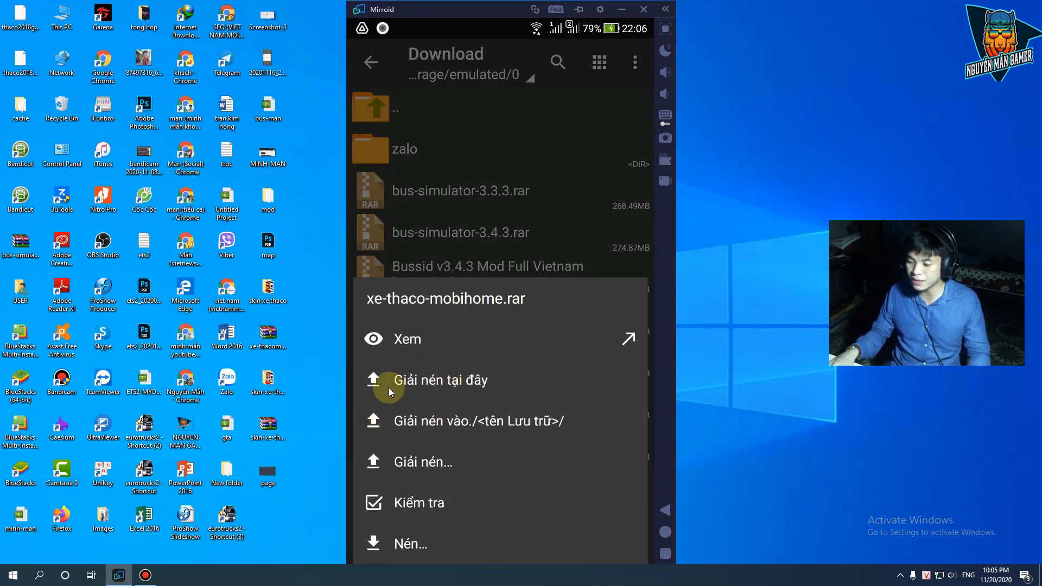
pyautogui.click(429, 384)
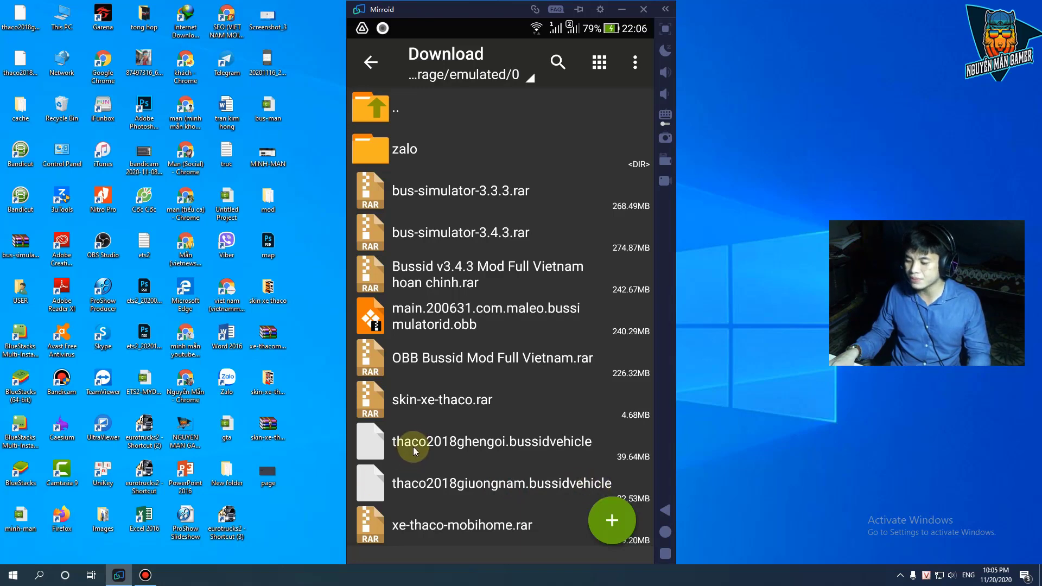
# Step: Copy thaco2018ghengoi.bussidvehicle from Download into the BUSSID/Mods folder
pyautogui.click(456, 444)
pyautogui.scroll(-1, 445, 439)
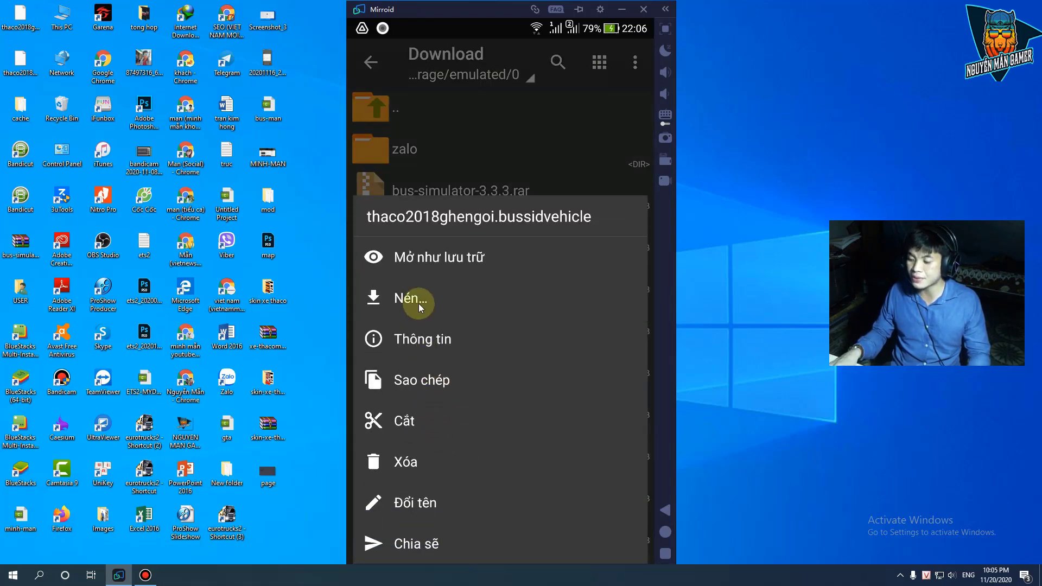
pyautogui.click(425, 389)
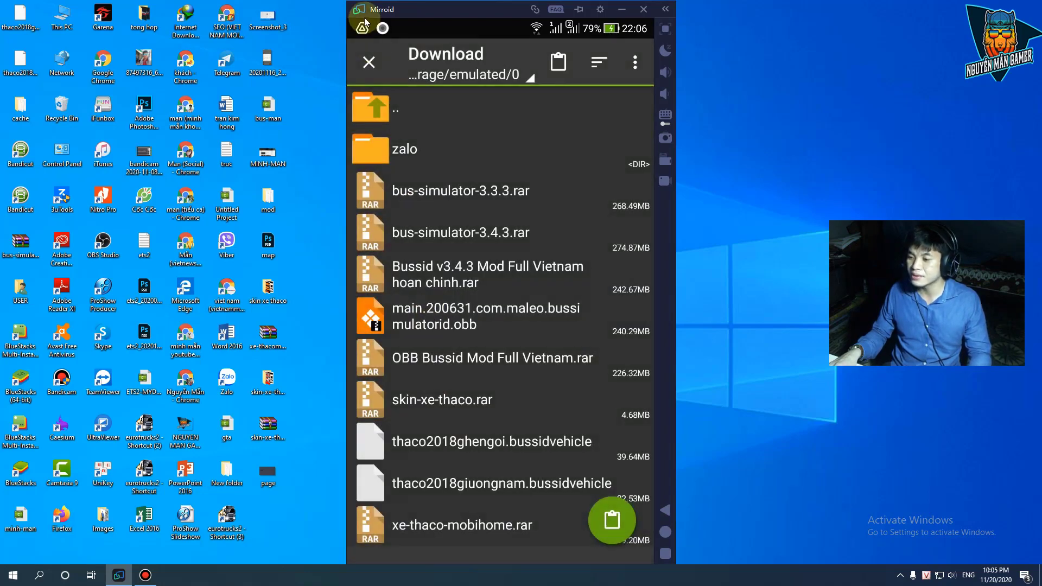
pyautogui.click(405, 132)
pyautogui.click(372, 62)
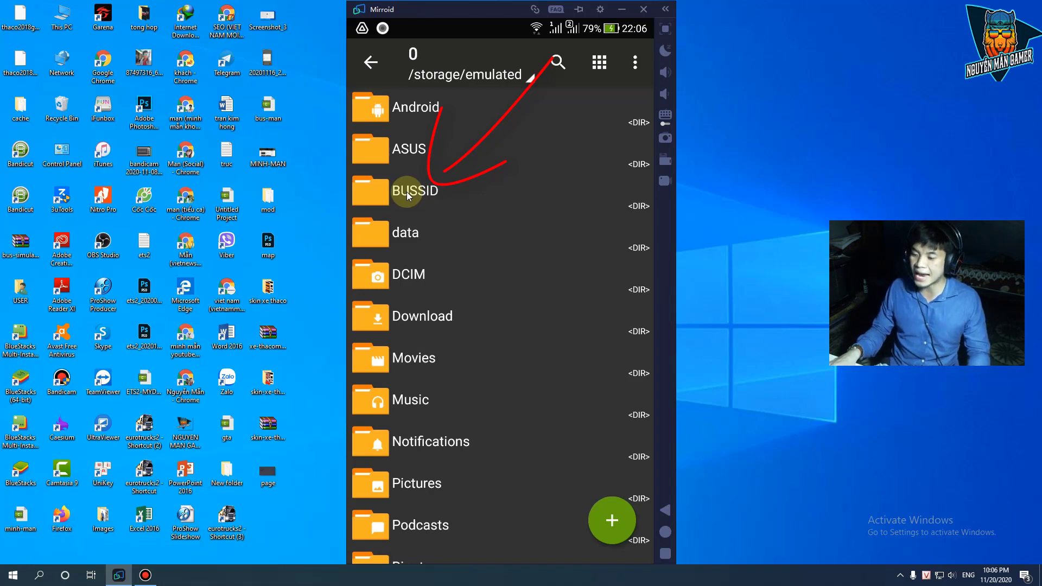
pyautogui.click(407, 193)
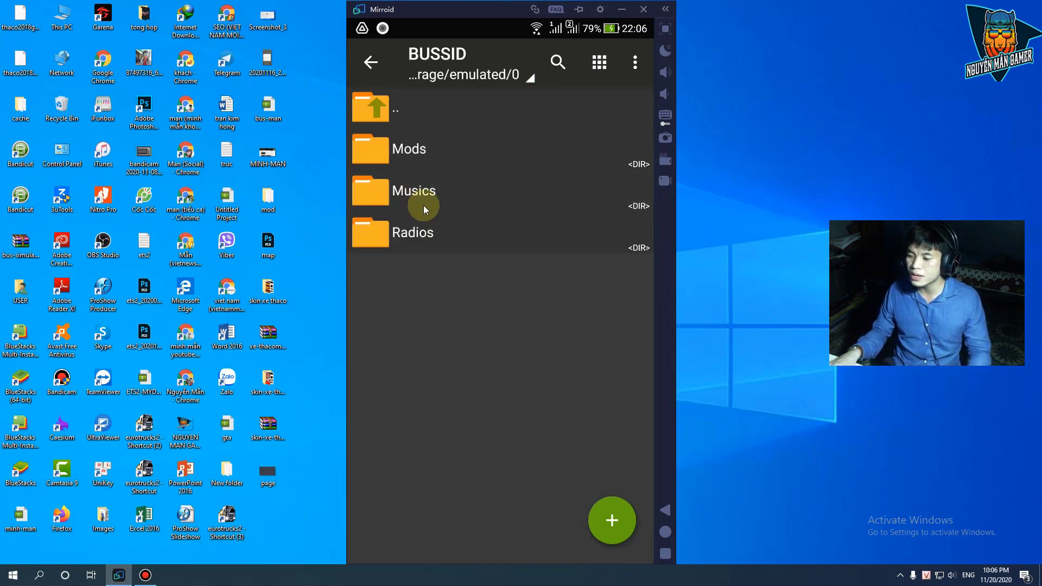
pyautogui.click(400, 151)
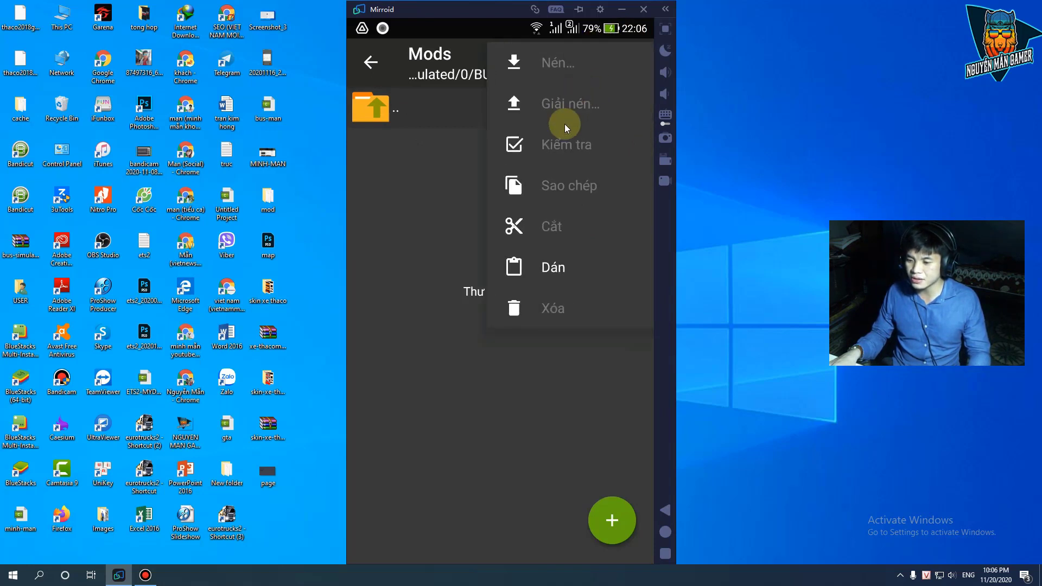
pyautogui.click(555, 254)
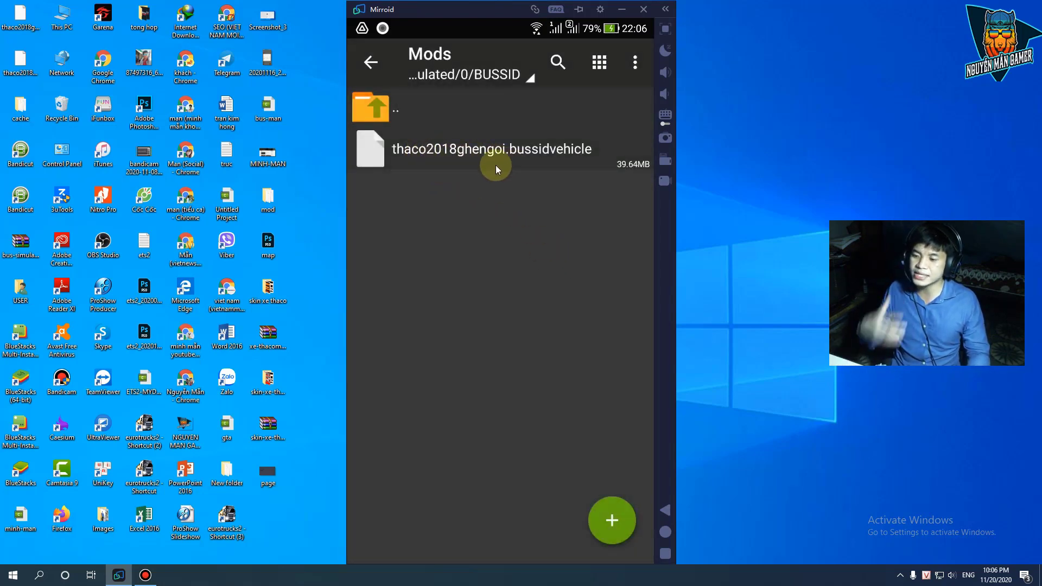
# Step: Copy thaco2018giuongnam.bussidvehicle from the Download folder into the BUSSID/Mods folder
pyautogui.click(371, 62)
pyautogui.click(370, 60)
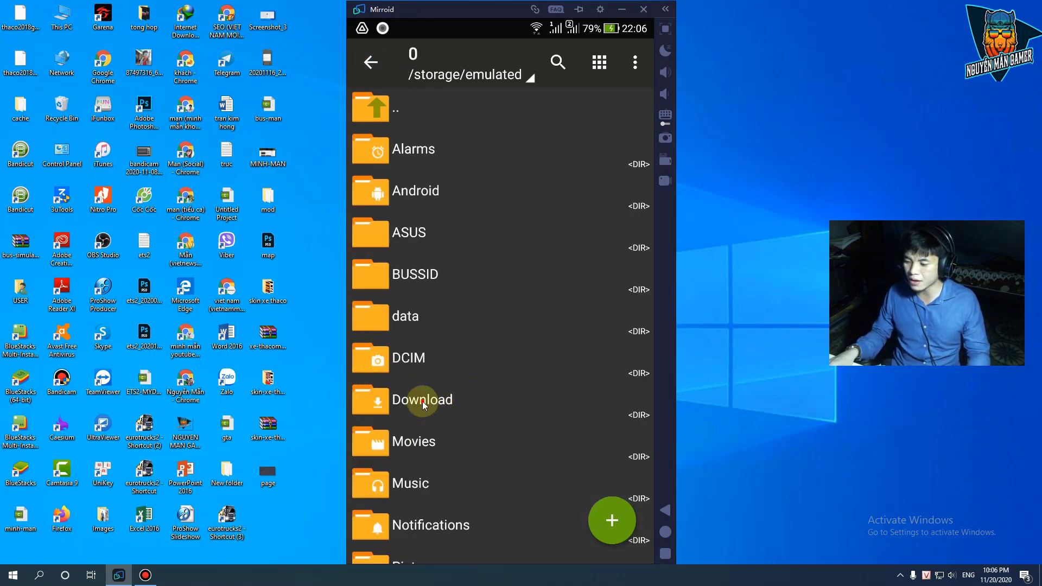
pyautogui.click(424, 405)
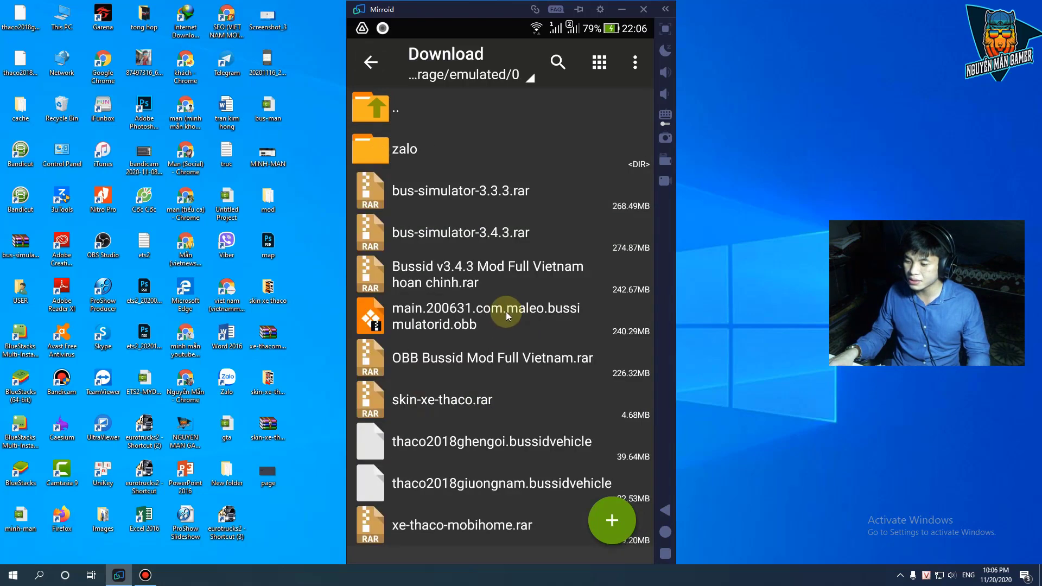
pyautogui.click(434, 483)
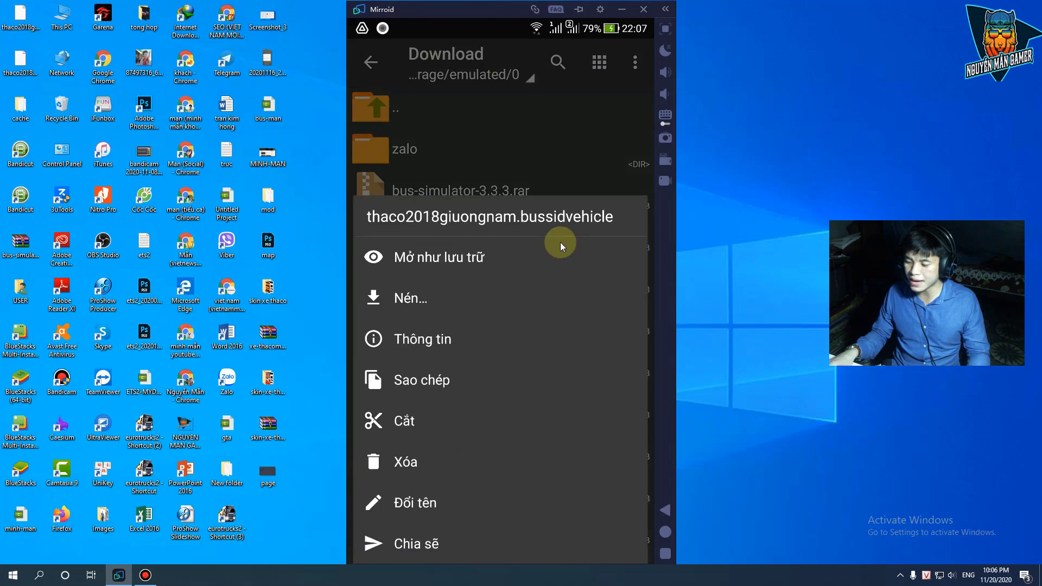
pyautogui.click(423, 374)
pyautogui.click(370, 66)
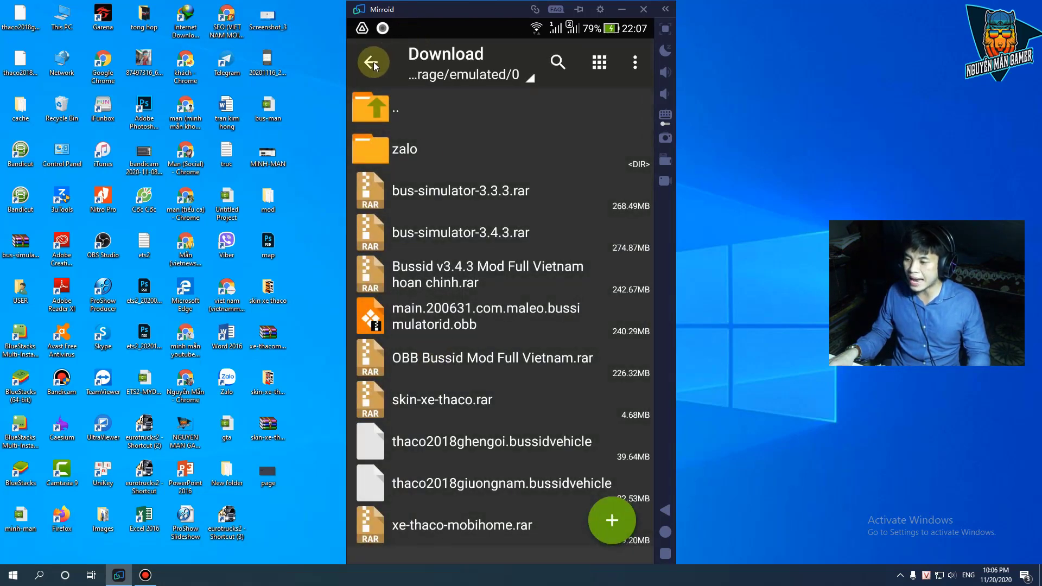
pyautogui.click(371, 63)
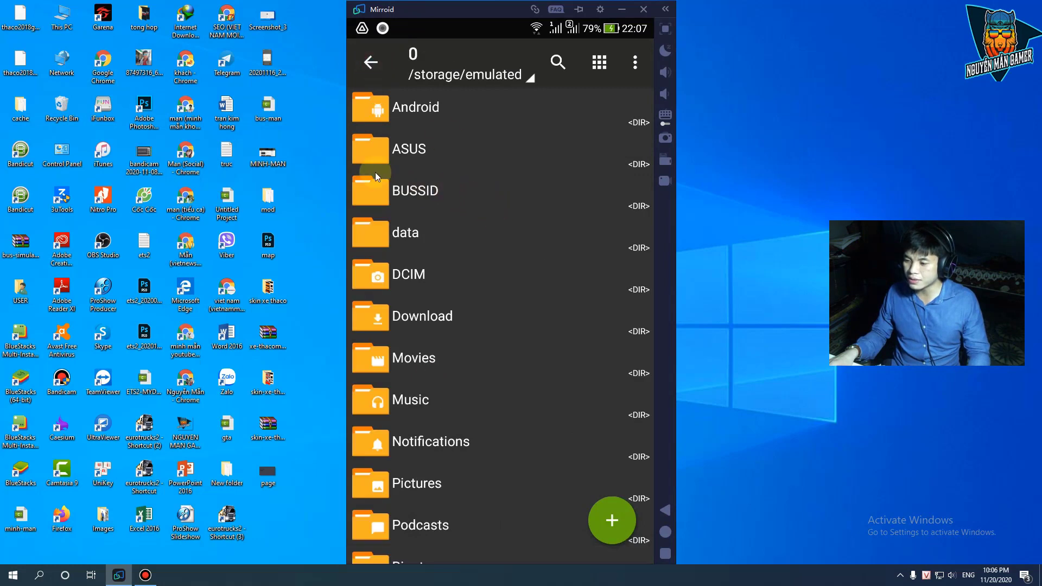
pyautogui.click(418, 194)
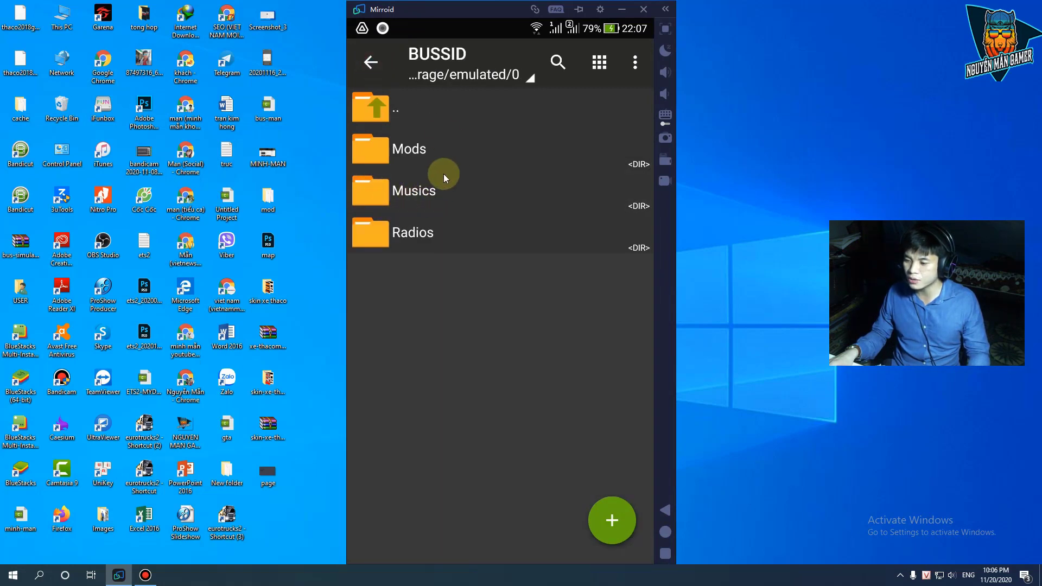
pyautogui.click(431, 152)
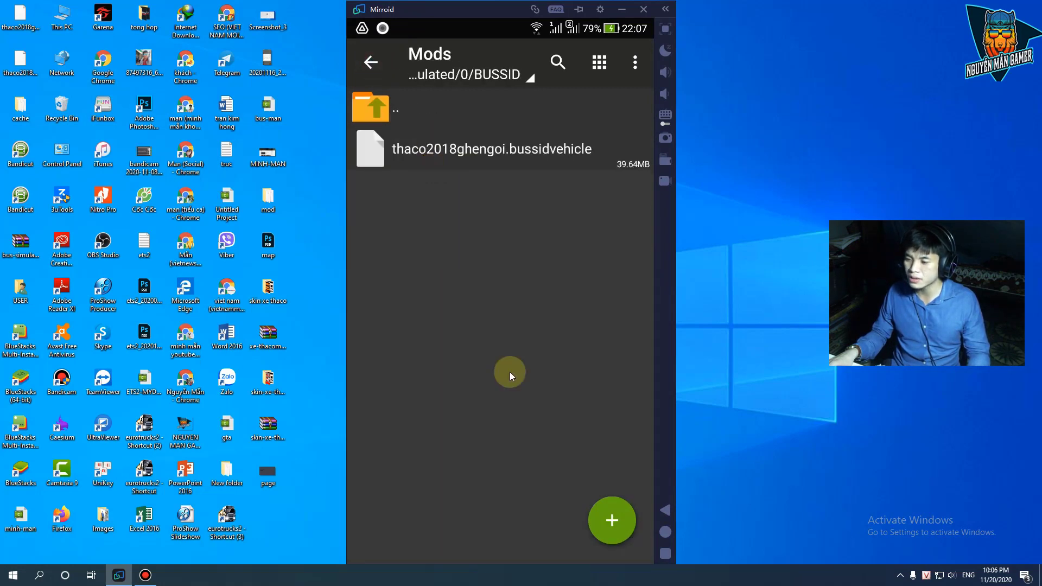
pyautogui.click(600, 63)
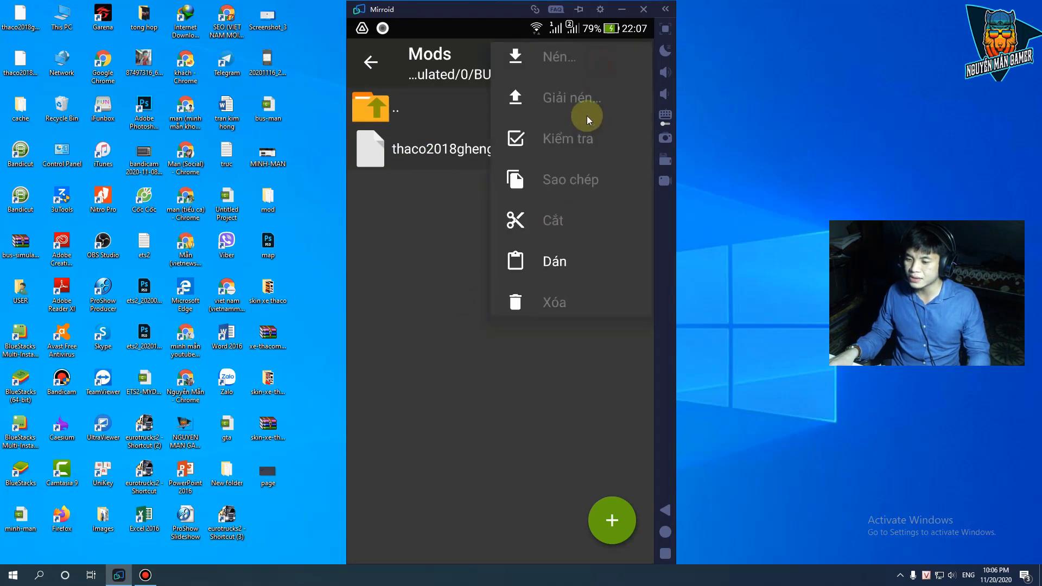
pyautogui.click(542, 281)
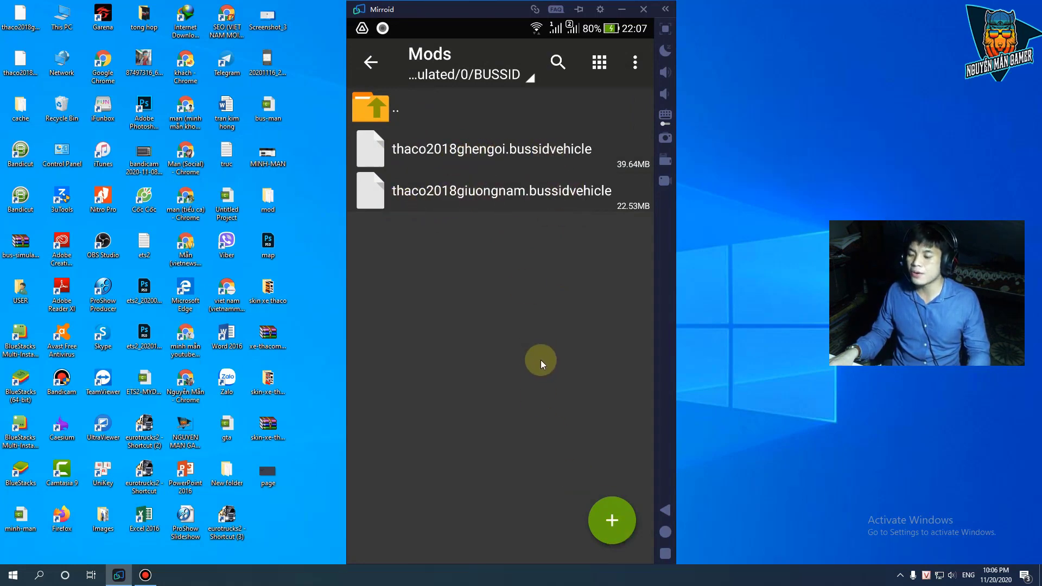
# Step: Leave ZArchiver for the phone's home screen and launch Bus Simulator Indonesia
pyautogui.click(666, 554)
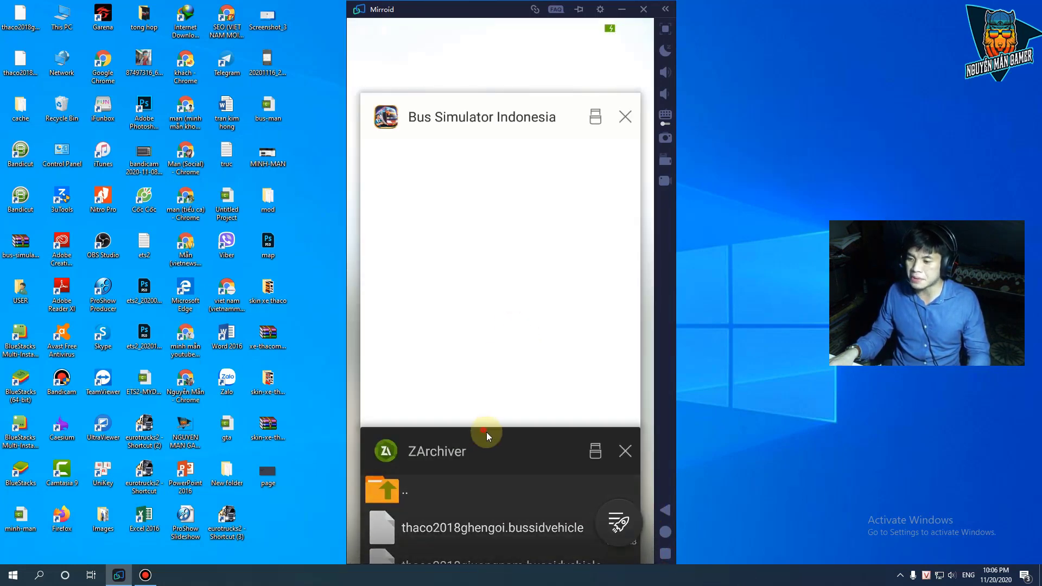
pyautogui.click(454, 308)
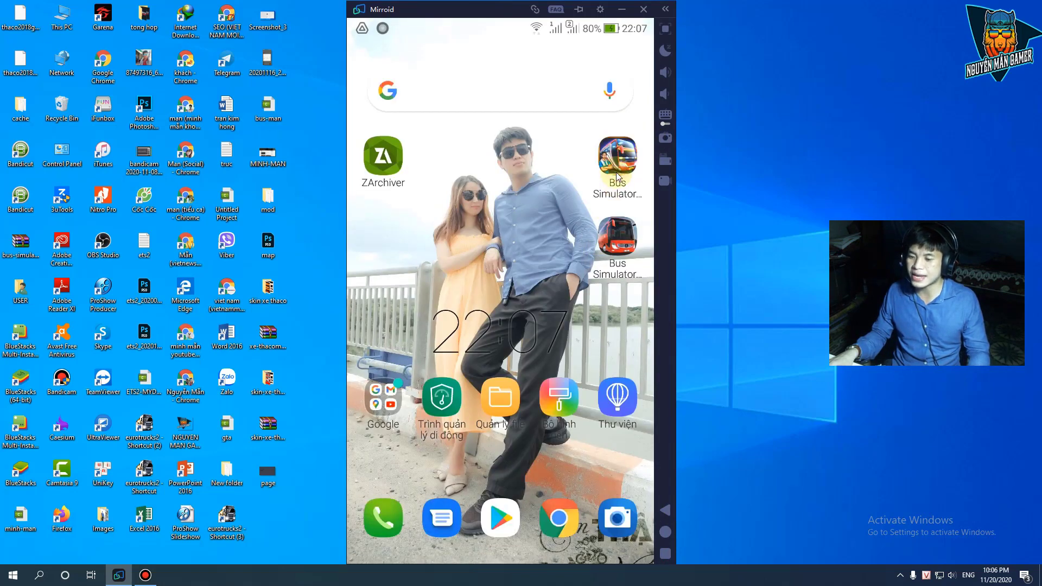
pyautogui.click(617, 175)
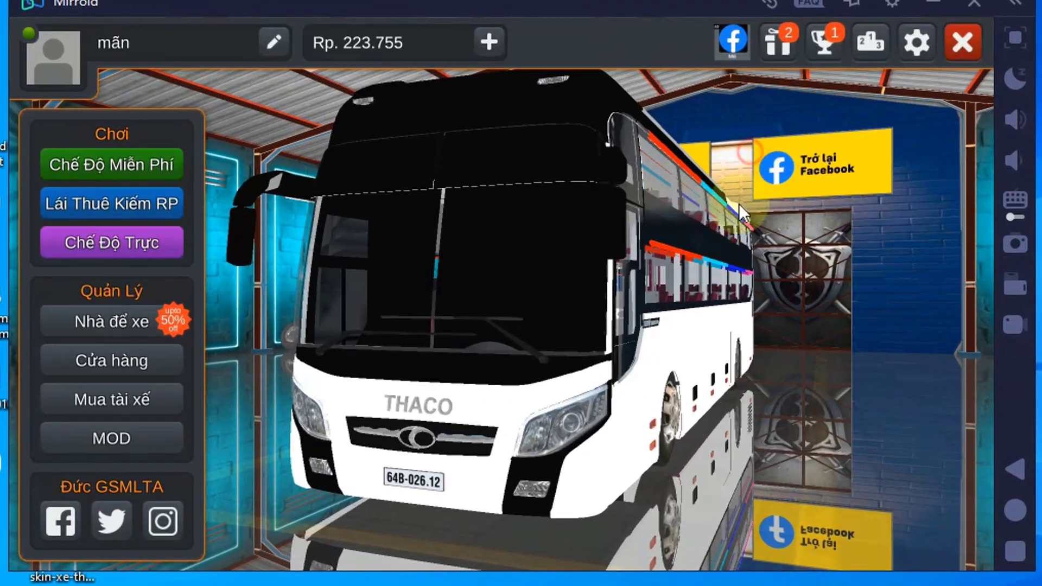
# Step: Examine the front and both sides of the white Thaco sleeper bus on the game's main screen
pyautogui.moveTo(739, 204); pyautogui.dragTo(539, 225)
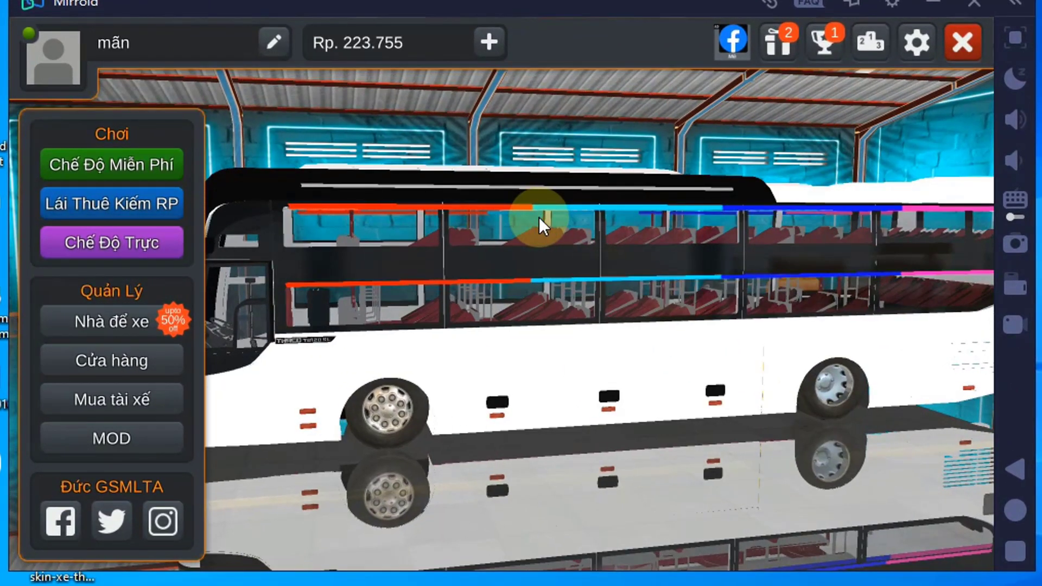
pyautogui.moveTo(463, 373); pyautogui.dragTo(630, 342)
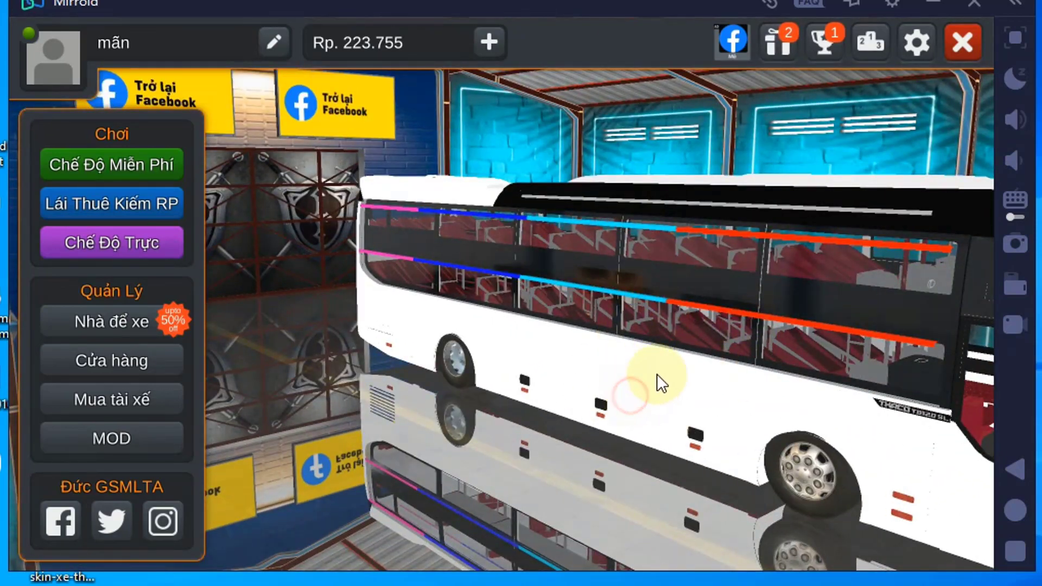
pyautogui.moveTo(658, 375); pyautogui.dragTo(795, 315)
pyautogui.moveTo(543, 260); pyautogui.dragTo(146, 326)
# Step: Open the garage (Nhà để xe) and browse through the vehicles to the white Thaco mod bus with seats
pyautogui.click(142, 324)
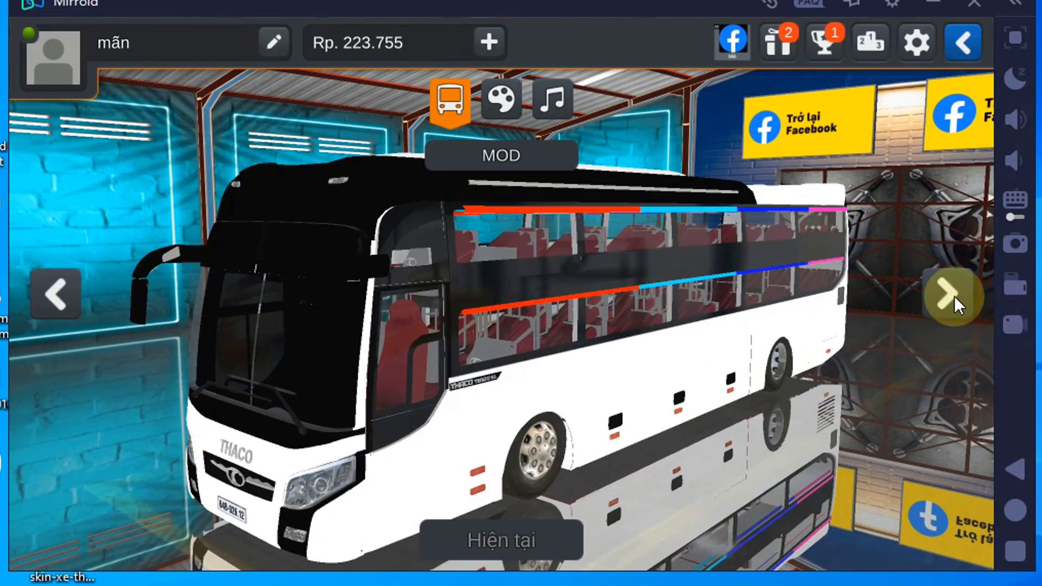
pyautogui.click(955, 296)
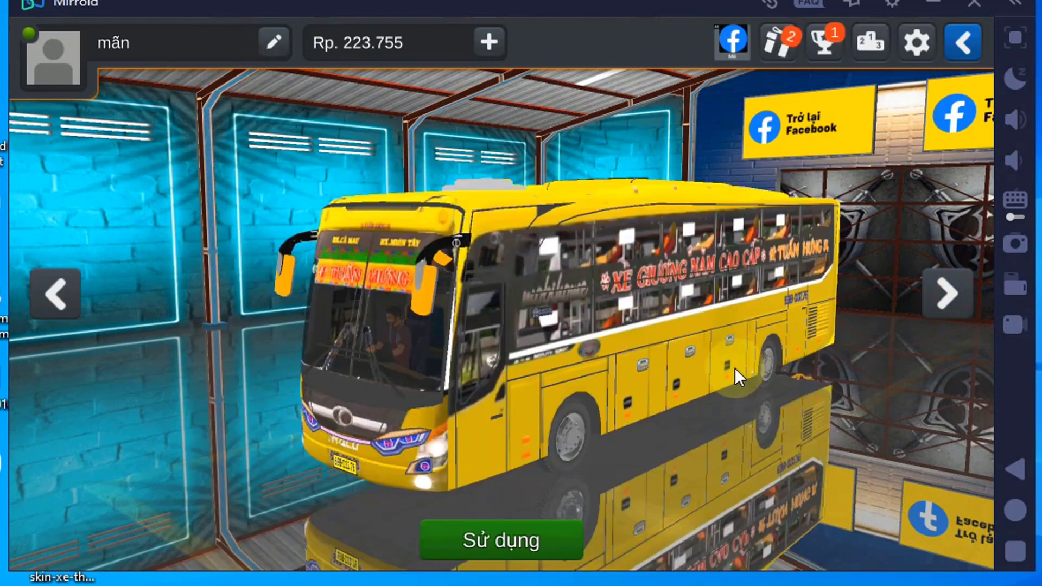
pyautogui.moveTo(524, 274); pyautogui.dragTo(633, 267)
pyautogui.click(930, 296)
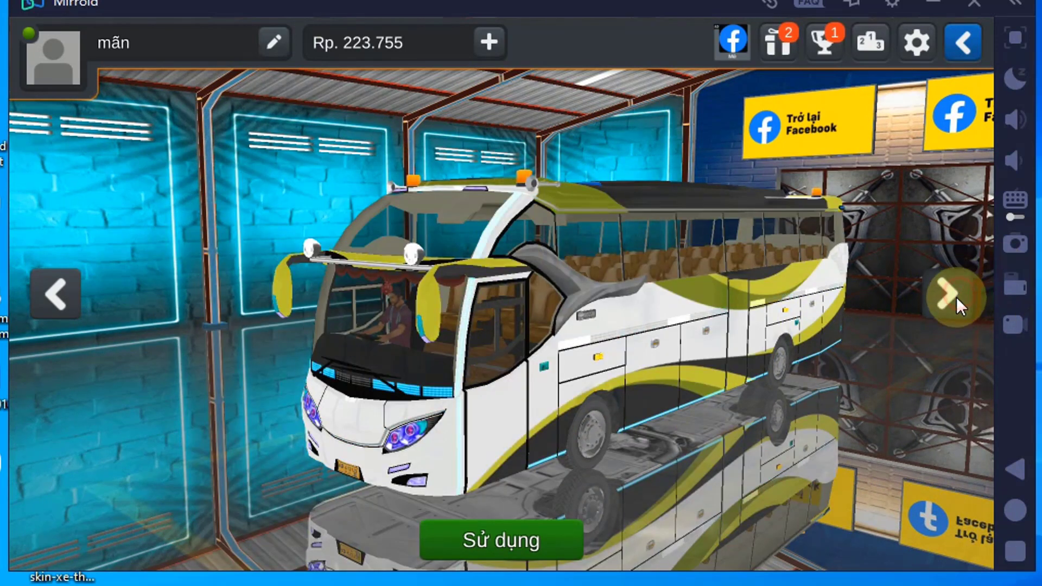
pyautogui.click(763, 345)
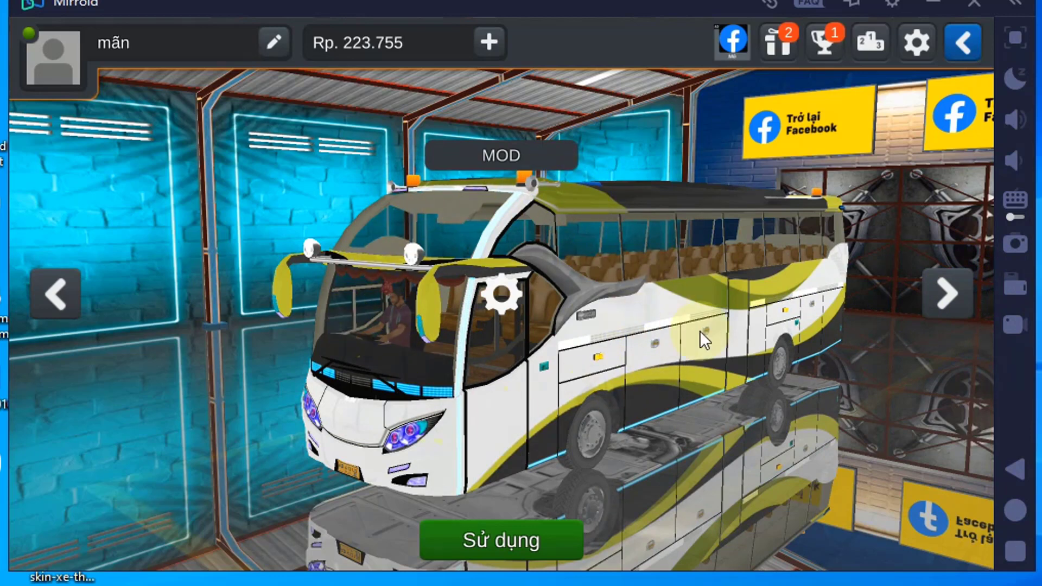
# Step: Examine the roof, front, sides and seat rows of the seated Thaco mod bus
pyautogui.moveTo(561, 377); pyautogui.dragTo(643, 334)
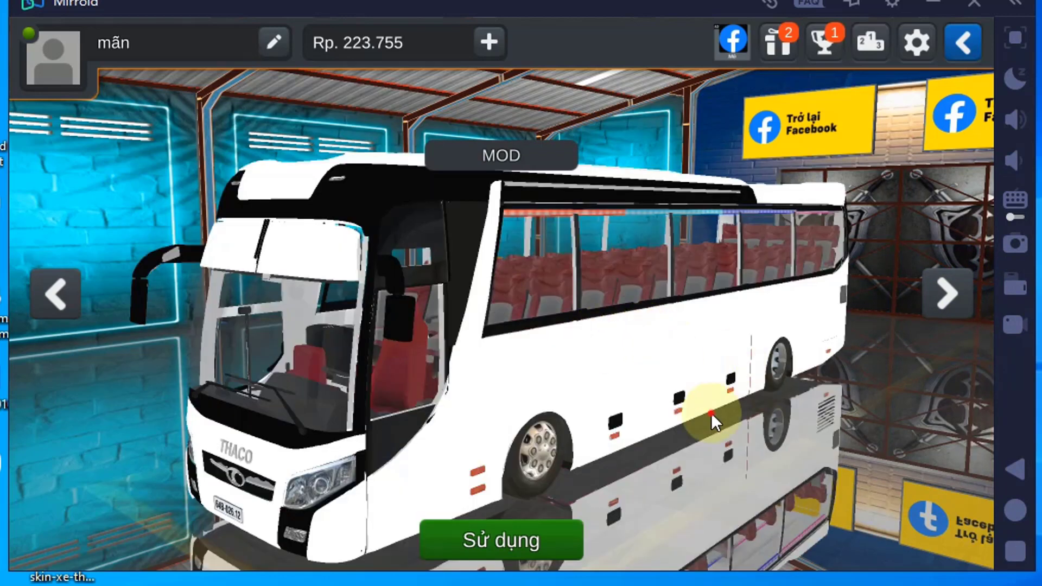
pyautogui.moveTo(711, 413); pyautogui.dragTo(564, 317)
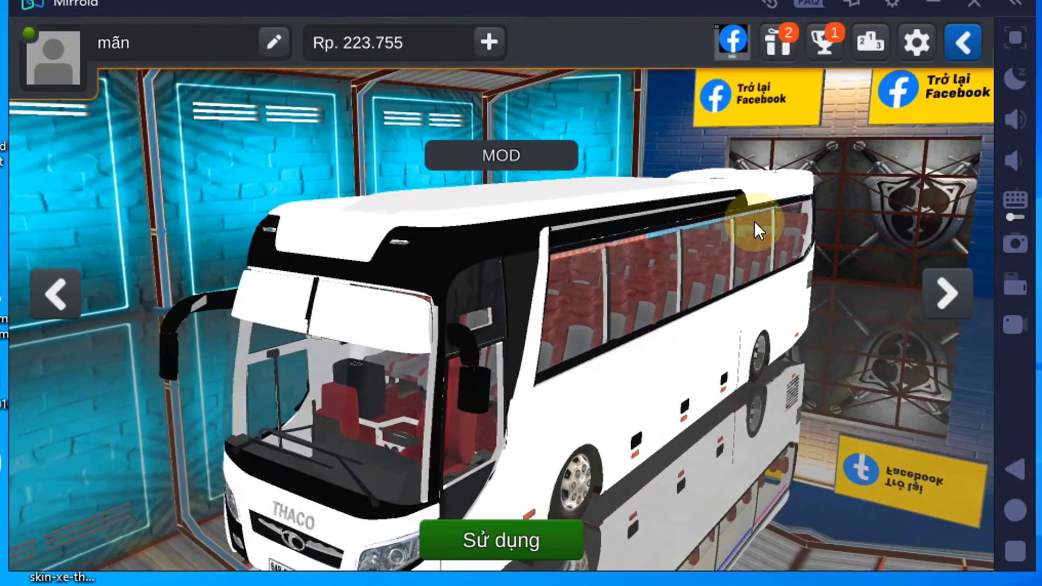
pyautogui.moveTo(624, 431); pyautogui.dragTo(545, 396)
pyautogui.click(50, 293)
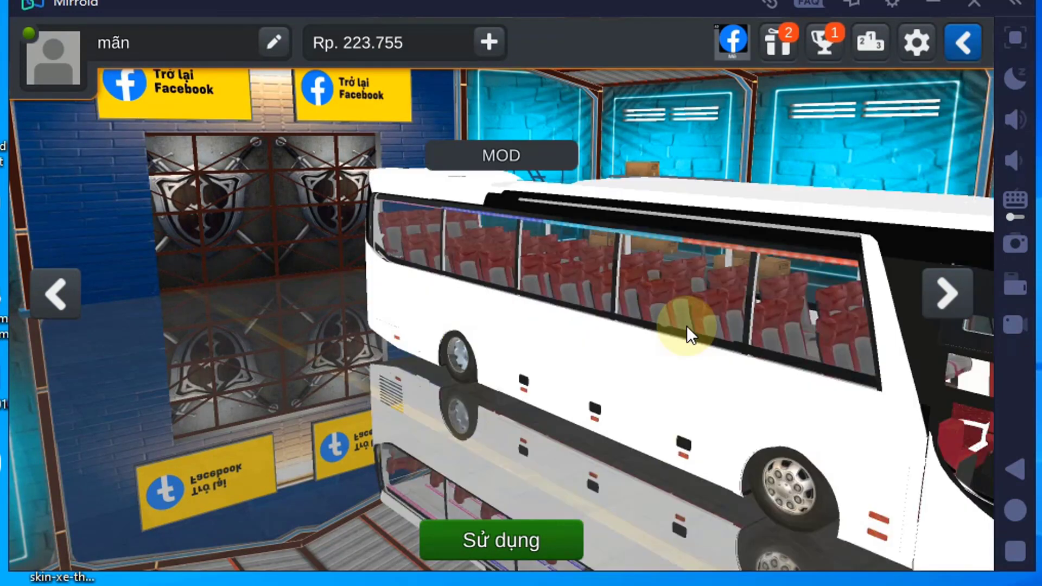
pyautogui.moveTo(686, 326); pyautogui.dragTo(414, 310)
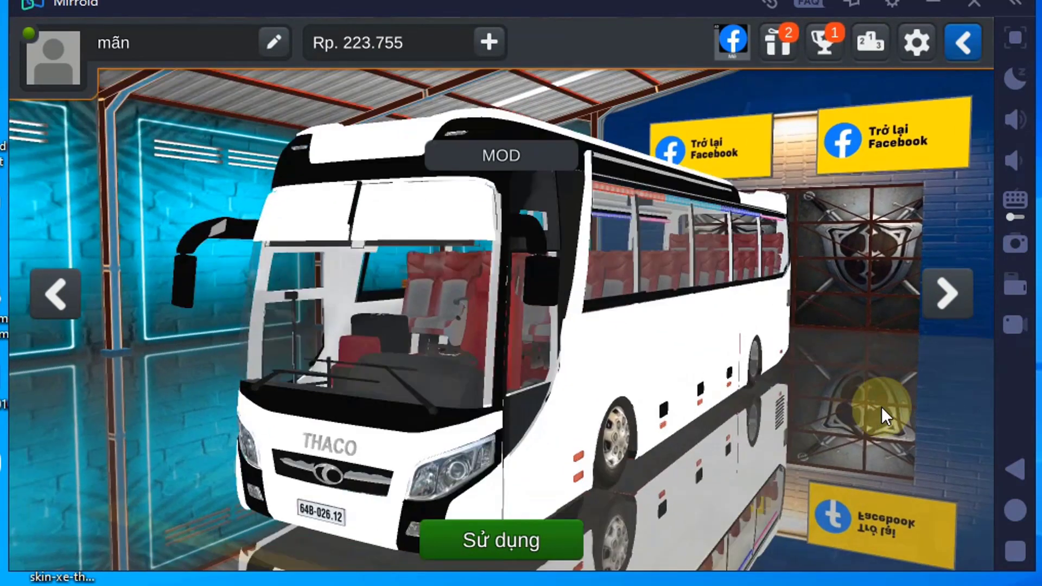
# Step: Go to the white Thaco sleeper mod in the garage and examine its front, sides and berths
pyautogui.click(947, 293)
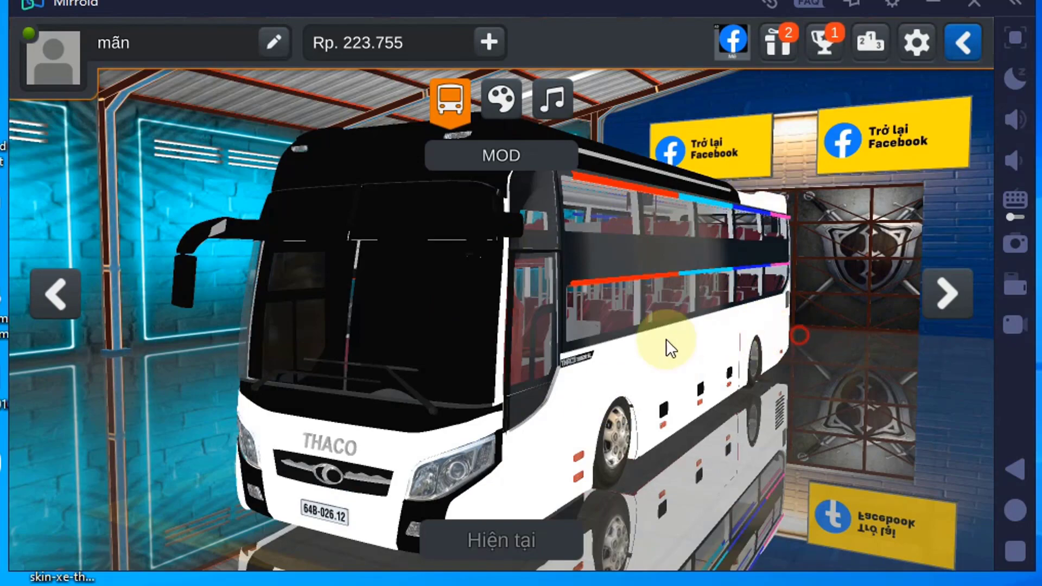
pyautogui.moveTo(666, 339); pyautogui.dragTo(667, 215)
pyautogui.moveTo(686, 402); pyautogui.dragTo(449, 366)
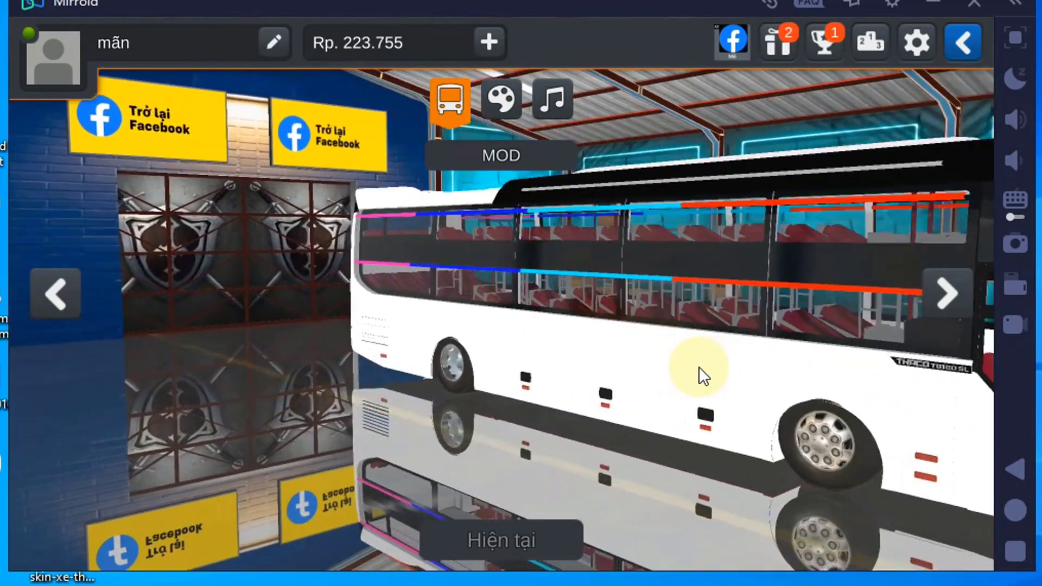
pyautogui.moveTo(700, 372); pyautogui.dragTo(611, 380)
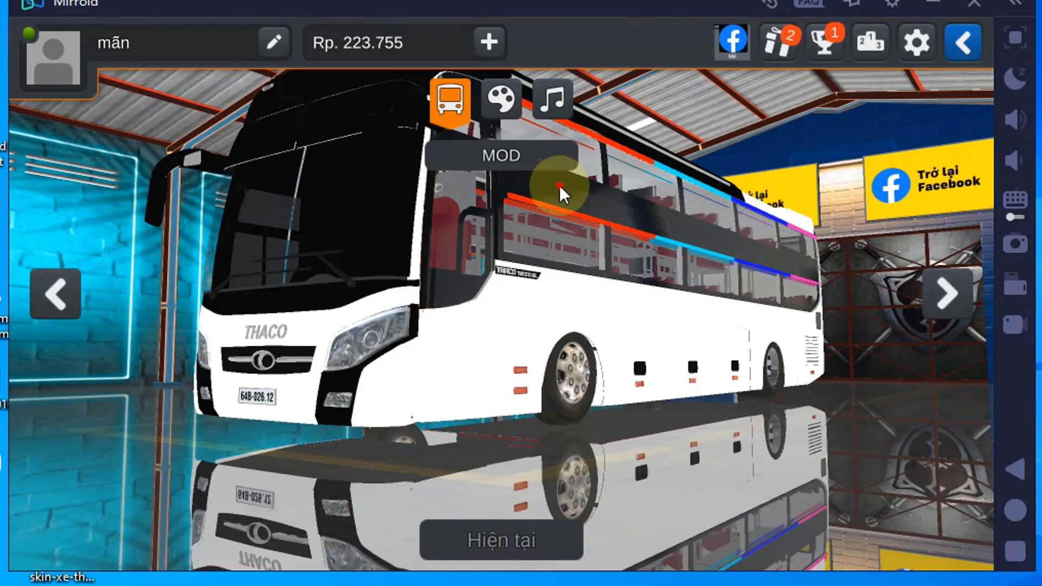
pyautogui.moveTo(560, 185); pyautogui.dragTo(565, 226)
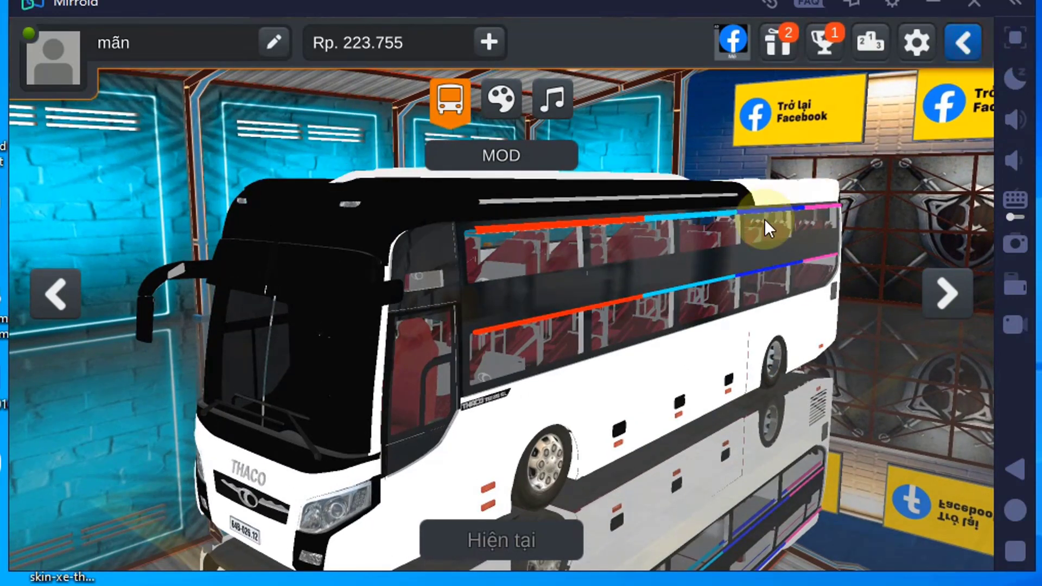